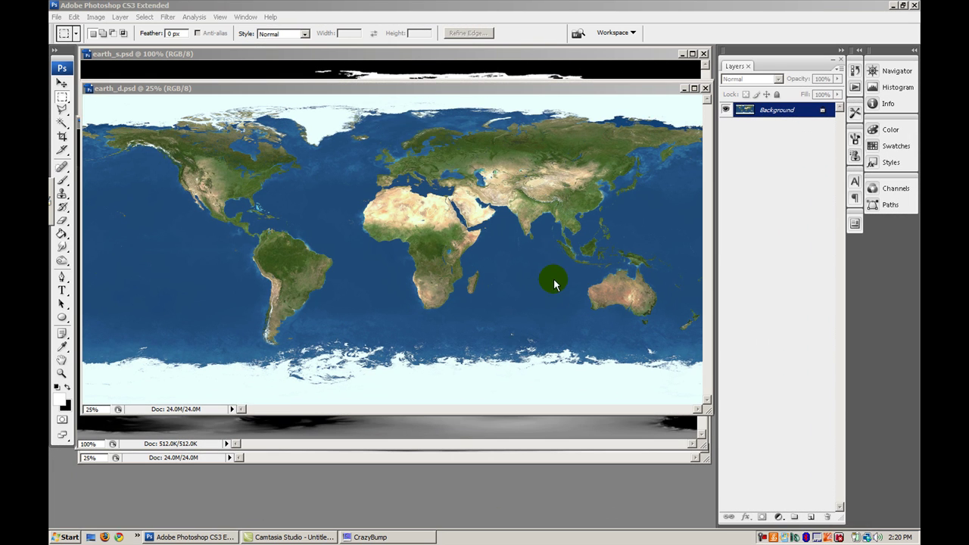
Examine the land and ocean detail of the diffuse texture earth_d.psd up close, and minimize its document
click(379, 86)
mouse_move(378, 86)
mouse_down()
mouse_move(399, 91)
mouse_move(384, 102)
mouse_up()
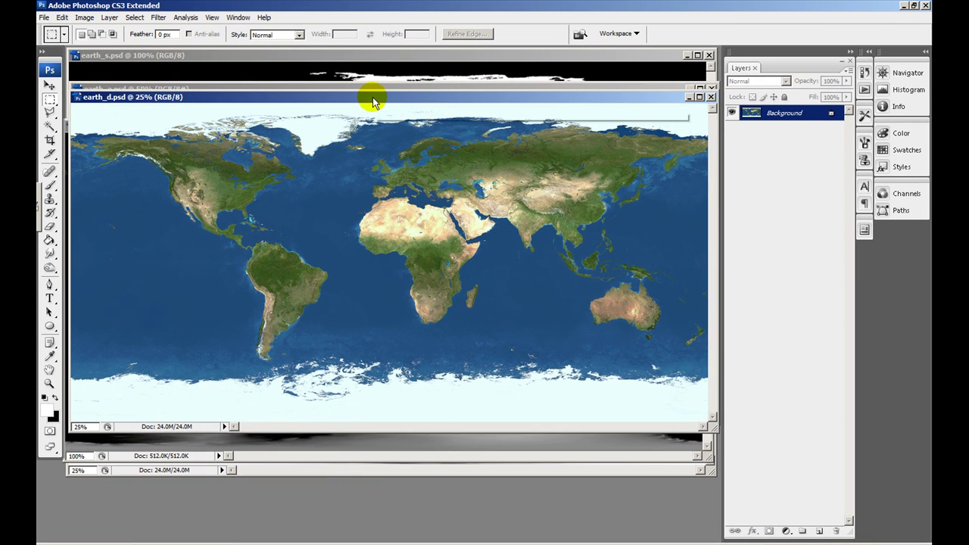
key(ctrl+plus)
key(ctrl+plus)
key(ctrl+plus)
key(ctrl+plus)
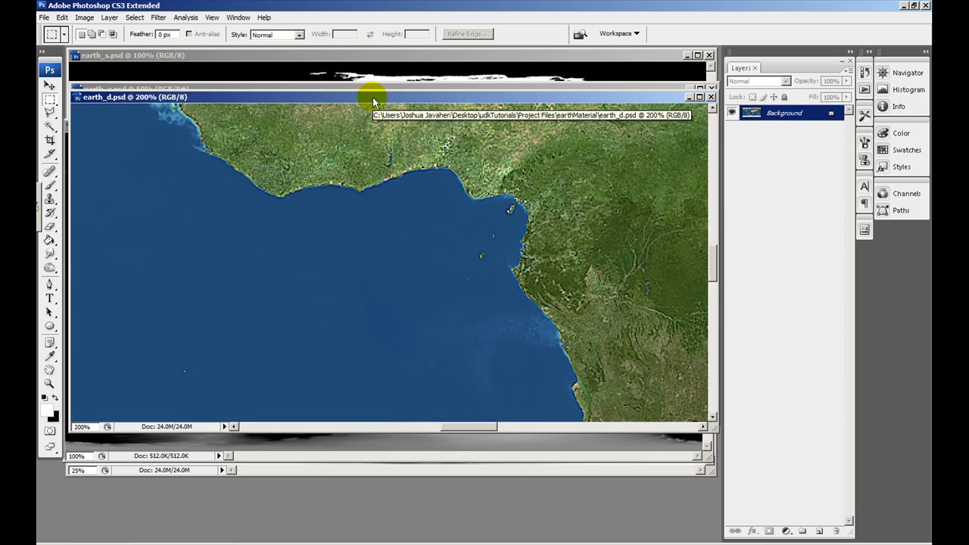
drag(349, 105, 246, 282)
key(ctrl+minus)
key(ctrl+minus)
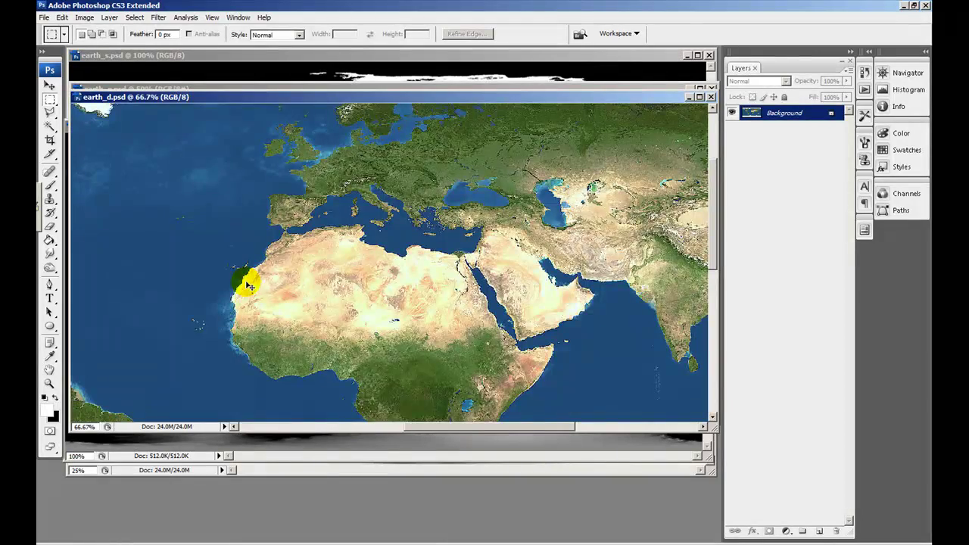
key(ctrl+plus)
key(ctrl+plus)
key(ctrl+plus)
key(ctrl+minus)
key(ctrl+minus)
key(ctrl+minus)
drag(310, 239, 539, 272)
drag(395, 229, 539, 227)
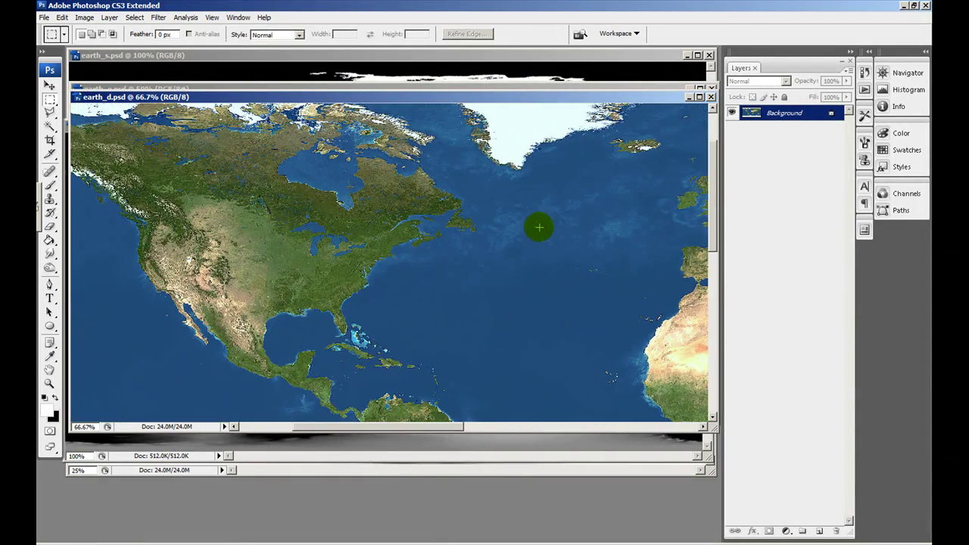
click(689, 97)
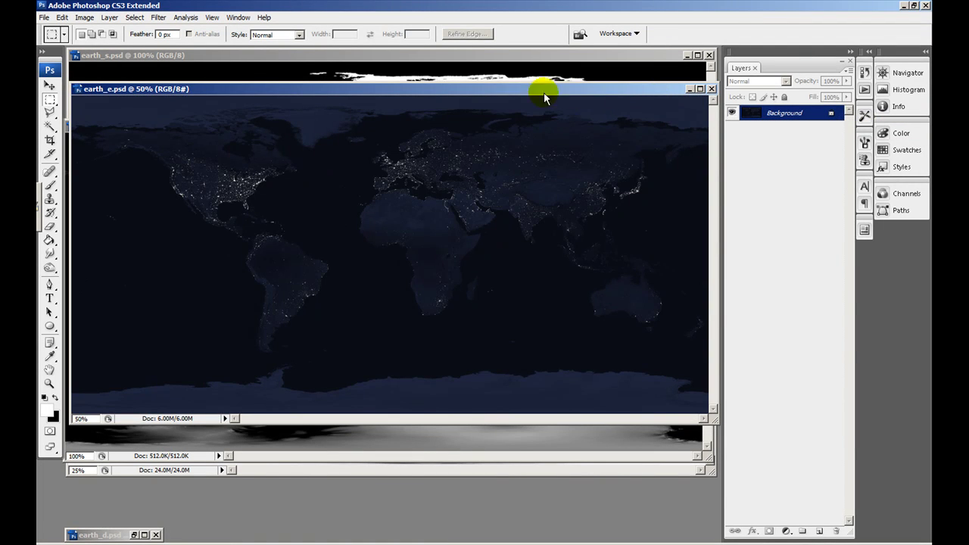
Examine the city lights over North America in earth_e.psd up close, and minimize that document
key(ctrl+plus)
key(ctrl+plus)
key(space)
drag(189, 119, 450, 218)
key(ctrl+plus)
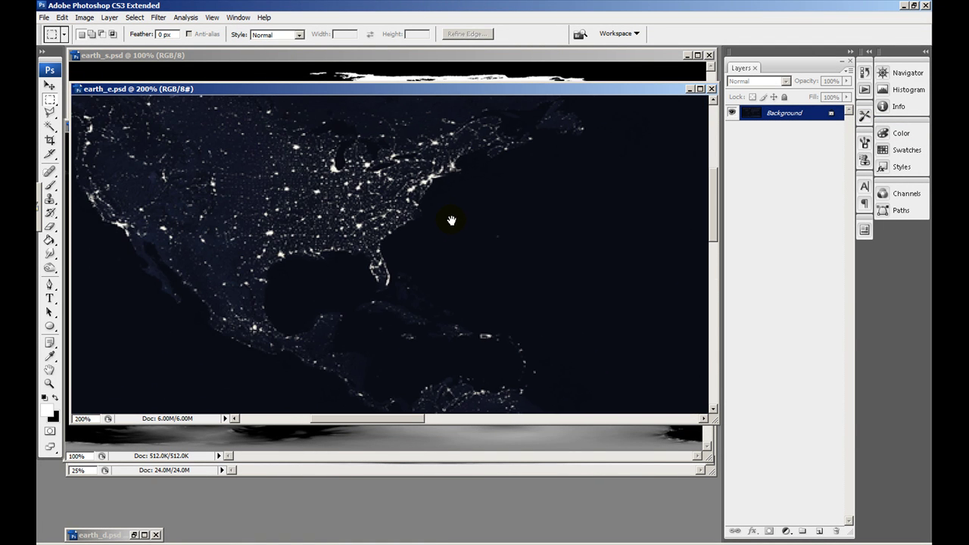
key(ctrl+minus)
key(ctrl+minus)
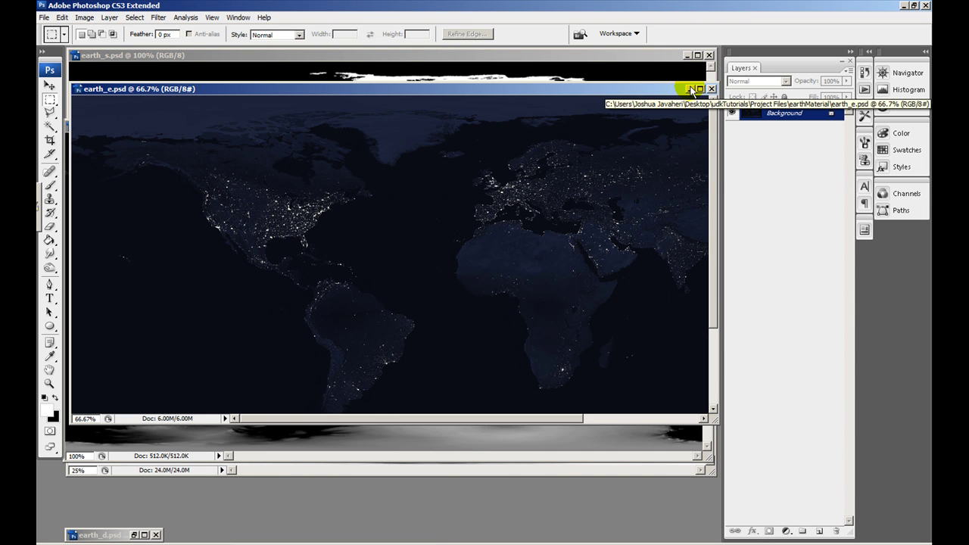
click(691, 90)
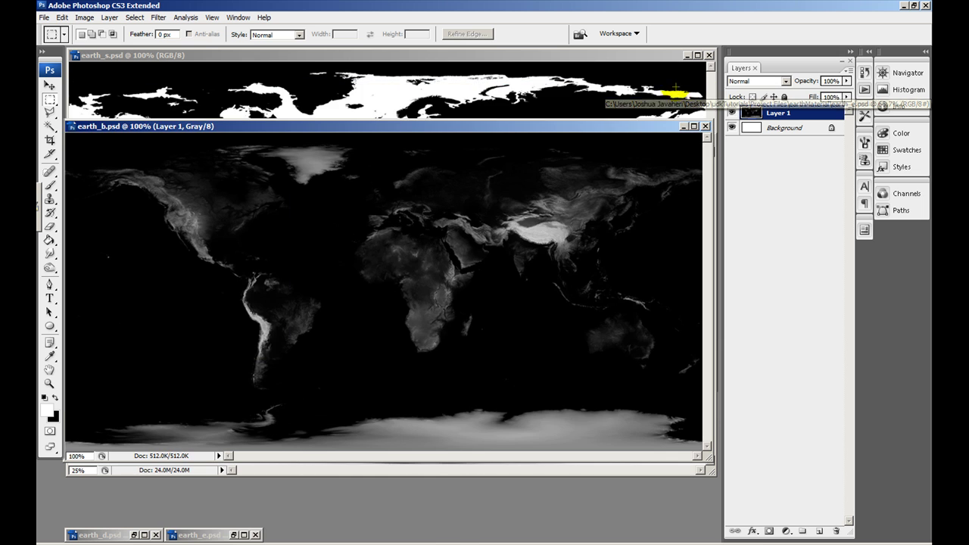
Review the bump map earth_b.psd and cloud map earth_c.psd, minimizing each, and bring the specular map earth_s.psd into clear view
drag(577, 123, 581, 91)
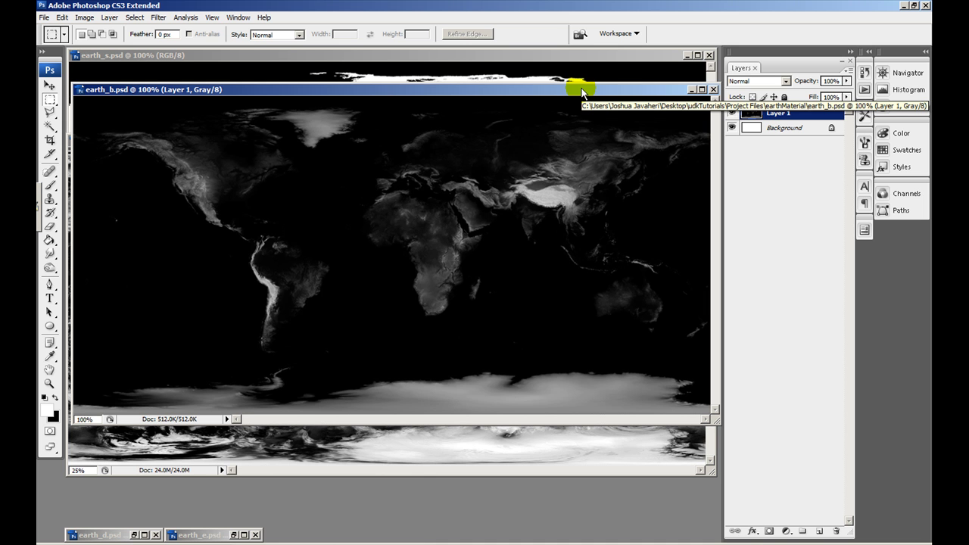
click(690, 89)
drag(599, 141, 602, 93)
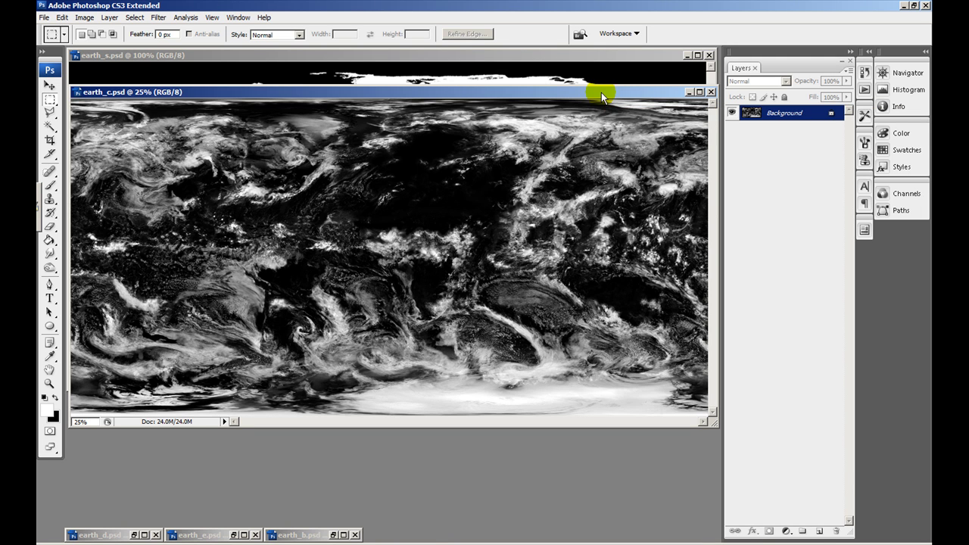
click(689, 92)
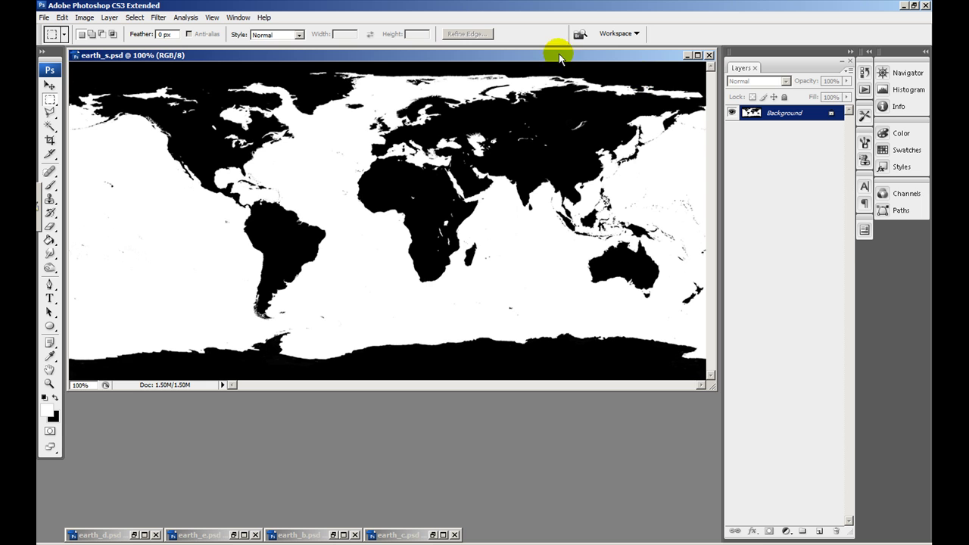
drag(559, 54, 558, 97)
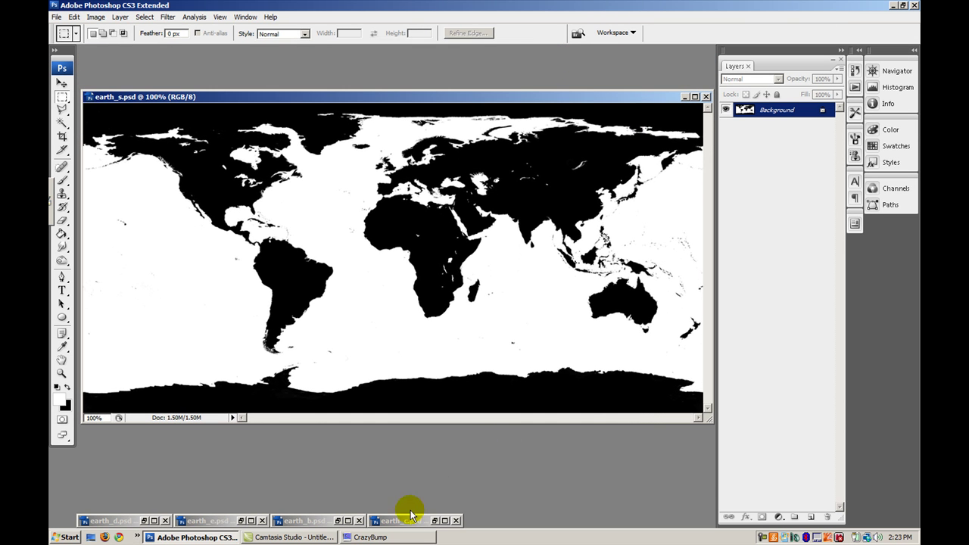
Switch to CrazyBump and open earth_b.psd from the earthMaterial folder as a heightmap
click(406, 535)
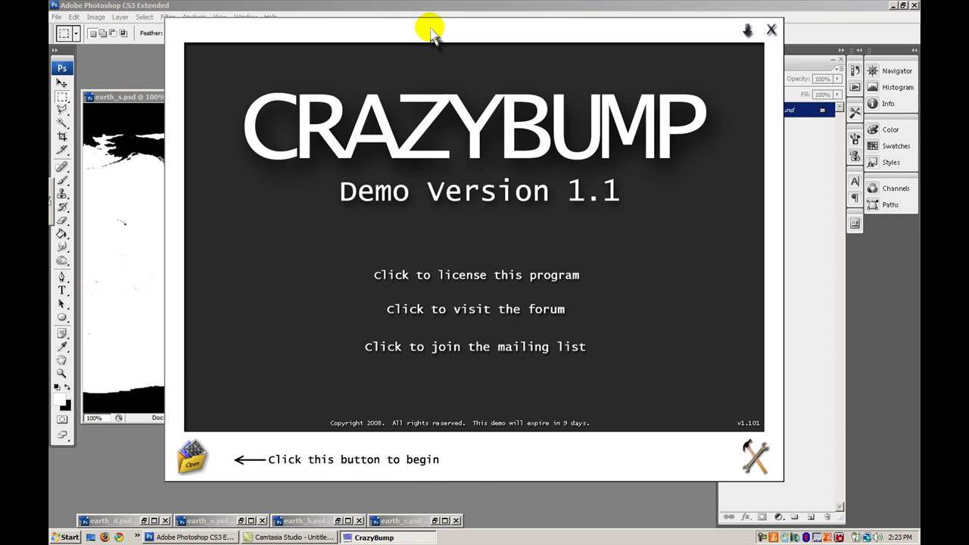
drag(428, 26, 415, 36)
click(182, 467)
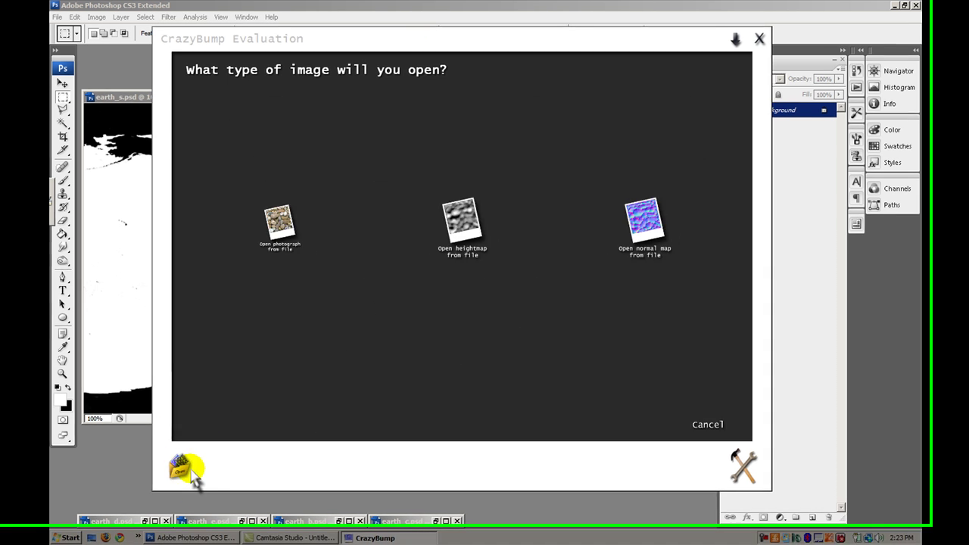
click(452, 229)
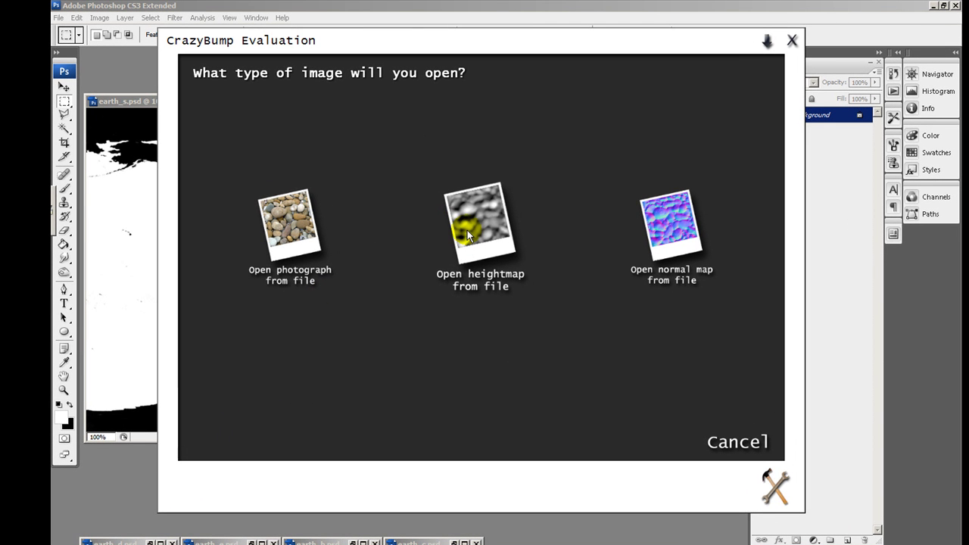
click(394, 187)
click(380, 175)
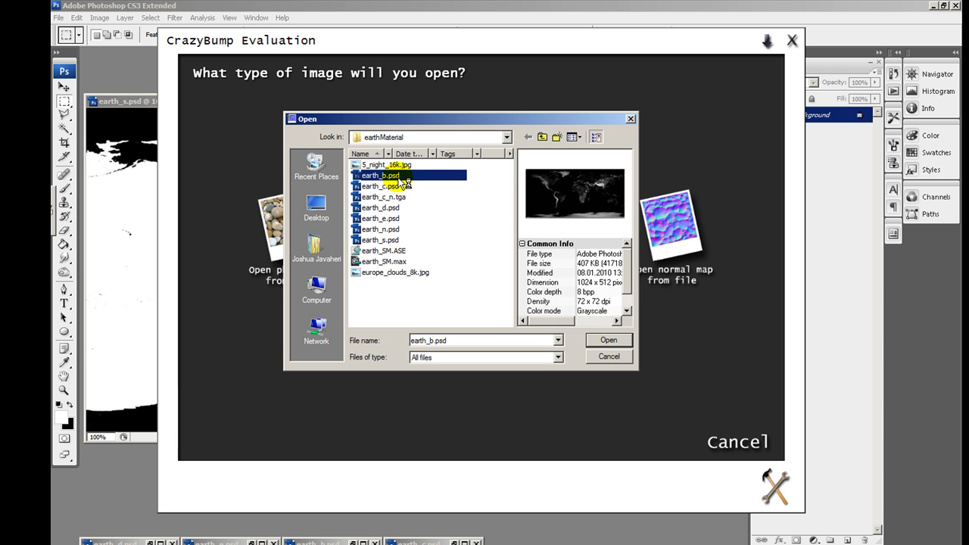
click(626, 341)
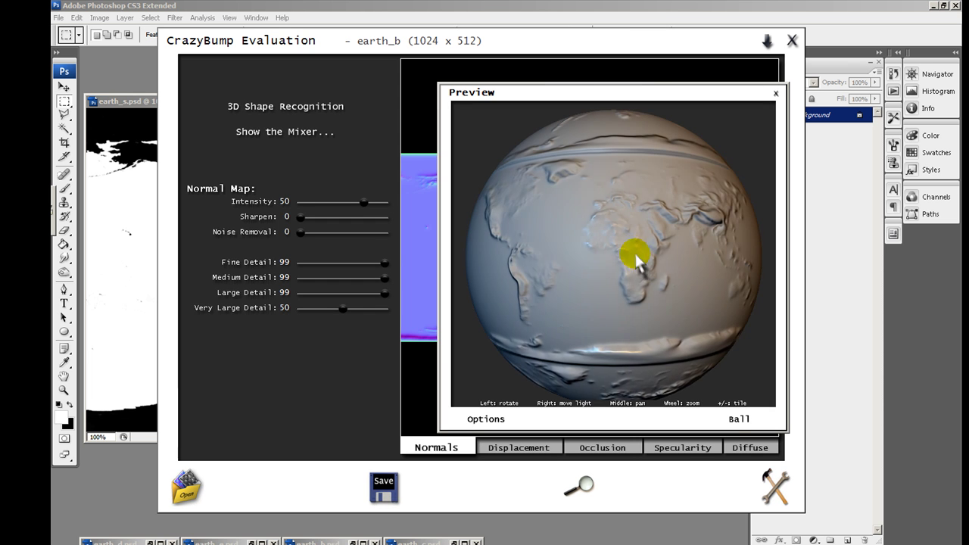
Set the normal map to intensity 20, fine detail 98, medium detail 2, large detail 4 and very large detail 2, checking Africa in the preview
drag(636, 262, 613, 259)
scroll(661, 251, up, 5)
scroll(620, 255, up, 1)
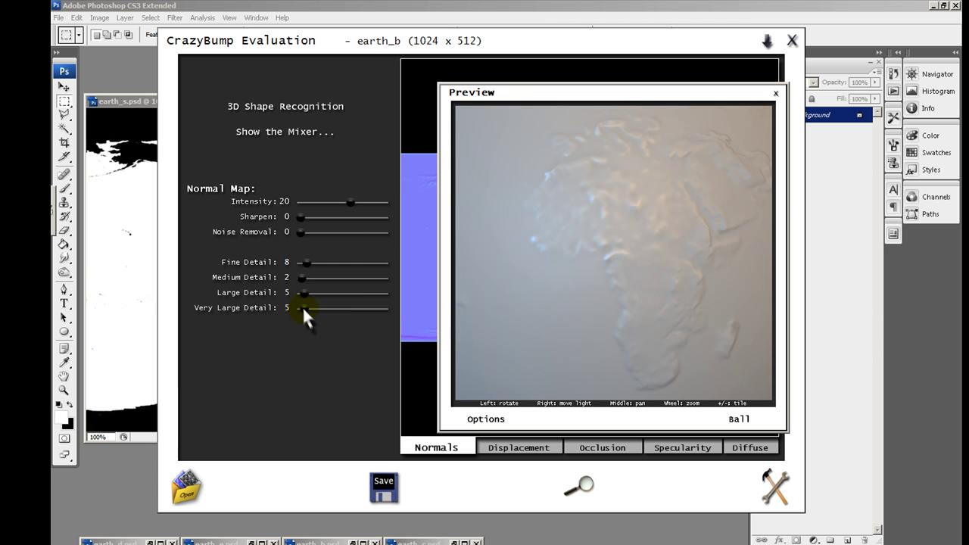
drag(303, 308, 307, 316)
drag(306, 263, 383, 263)
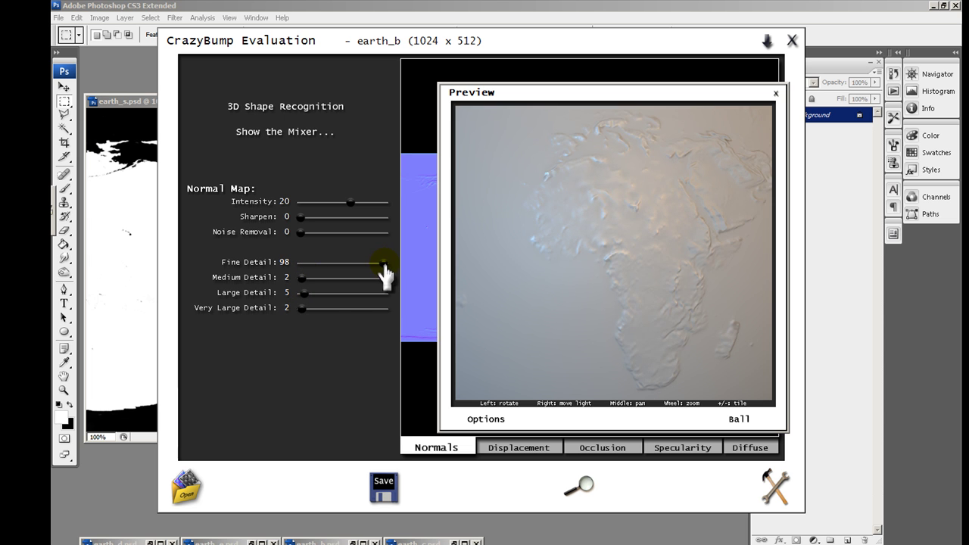
mouse_move(303, 278)
mouse_down()
mouse_move(313, 284)
mouse_move(306, 295)
mouse_move(318, 297)
mouse_move(320, 284)
mouse_move(305, 286)
mouse_up()
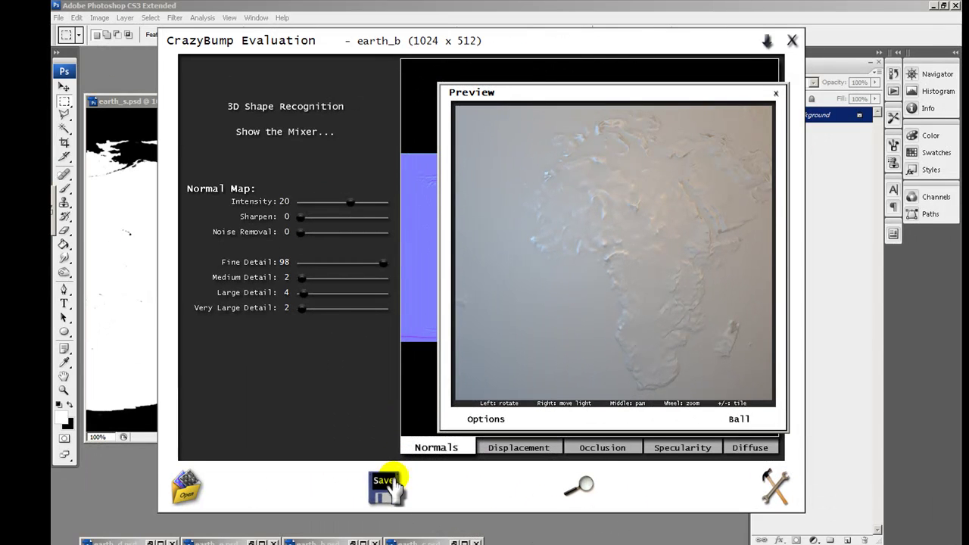
Start saving the normals to a Targa file in the earthMaterial folder
click(384, 485)
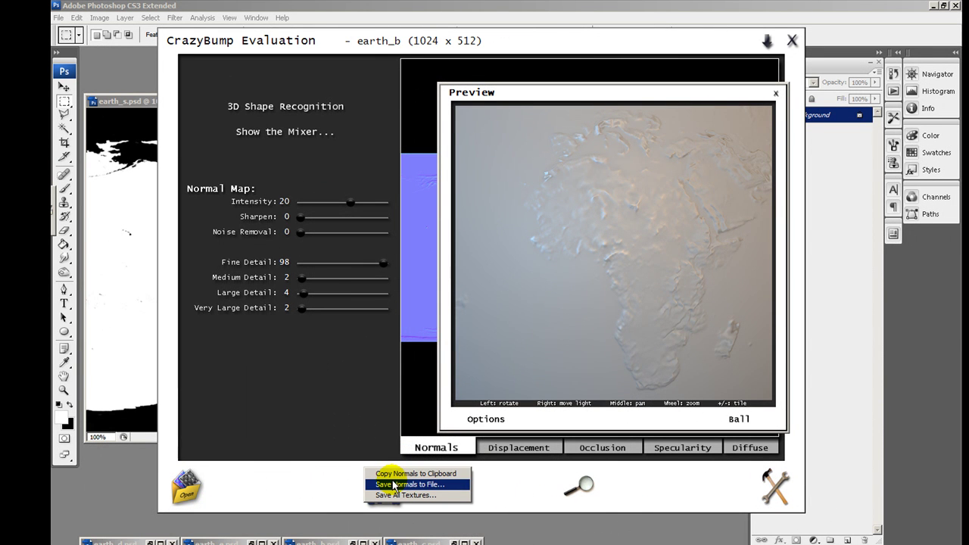
click(396, 484)
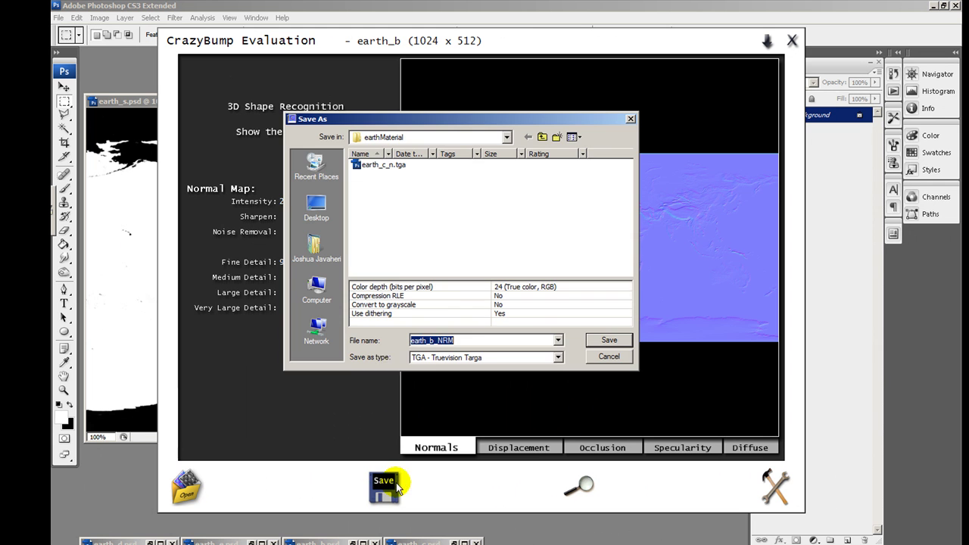
click(394, 219)
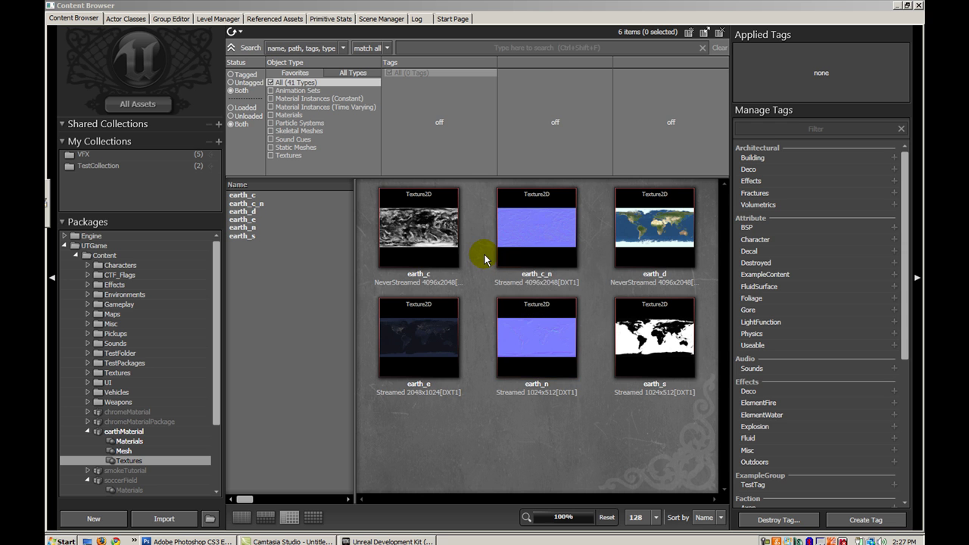
In the Unreal Content Browser, list the earthMaterial package's assets and open the earth_MAT material for editing
click(186, 443)
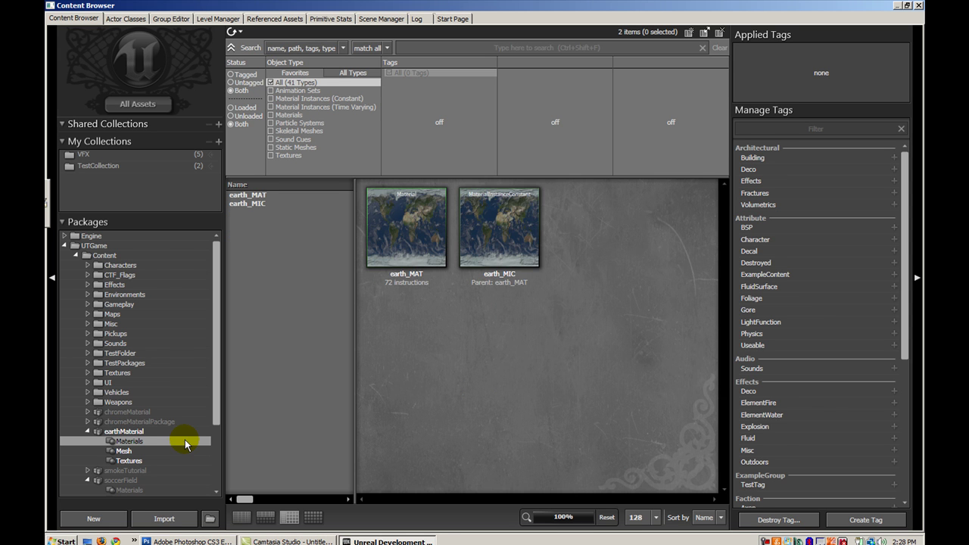
click(182, 432)
click(505, 305)
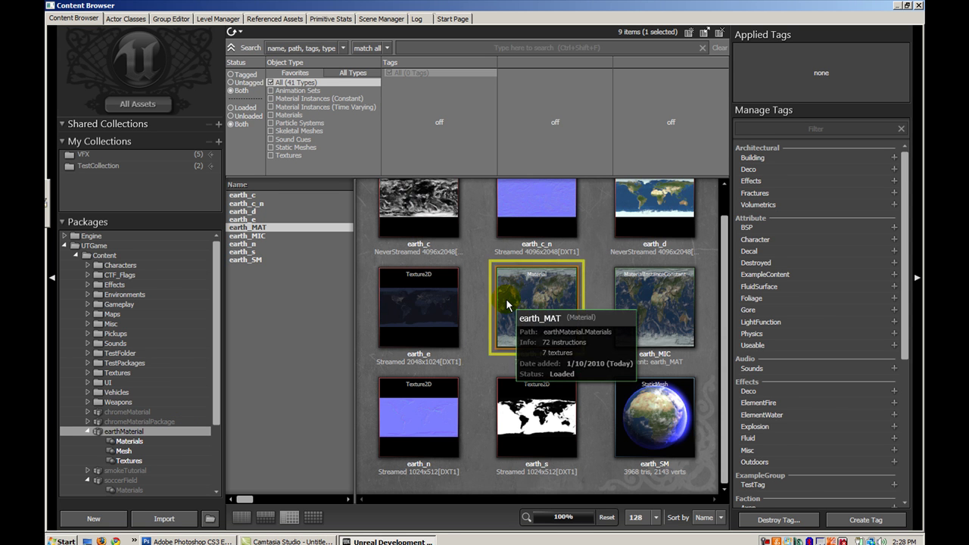
double_click(545, 295)
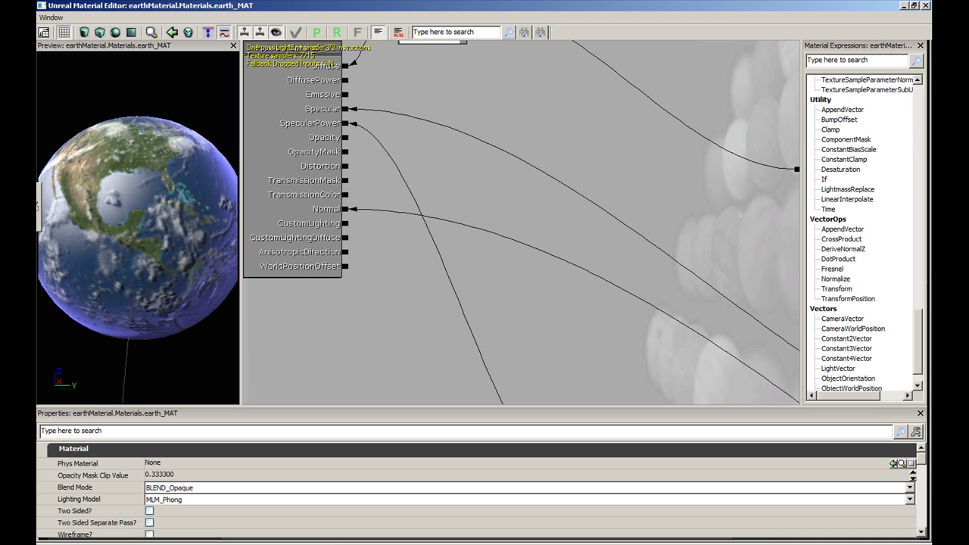
Inspect the preview globe by rotating it and moving its light across the North American side
right_drag(163, 176, 163, 184)
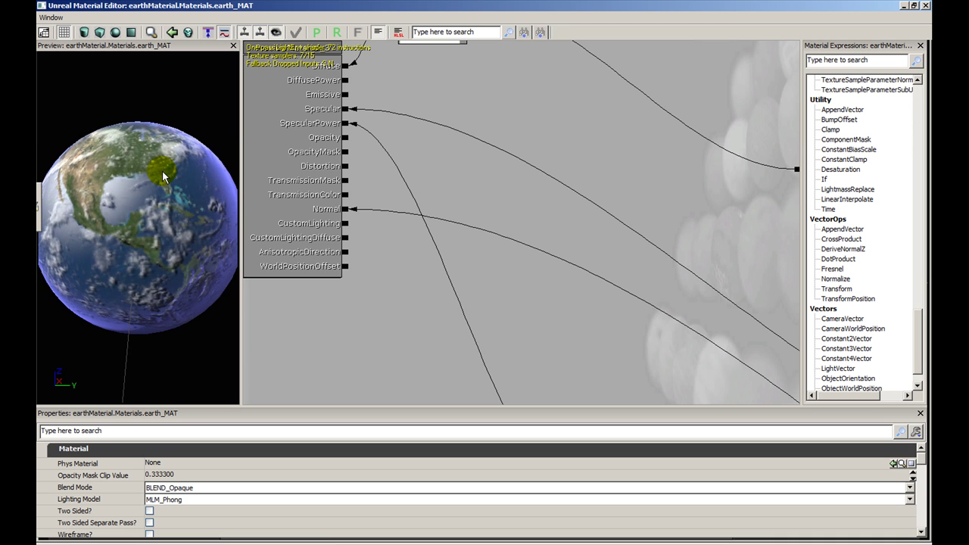
drag(151, 194, 158, 187)
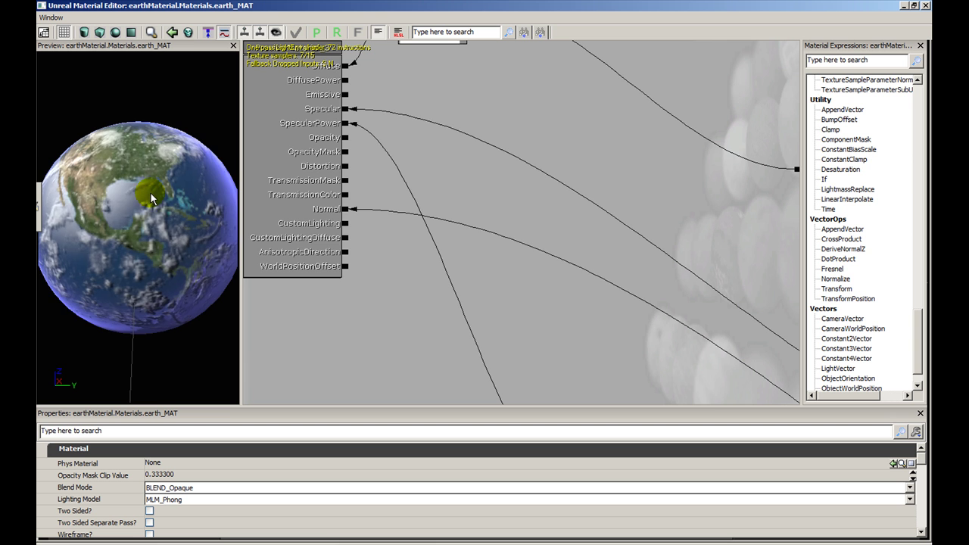
key(l)
drag(536, 259, 258, 216)
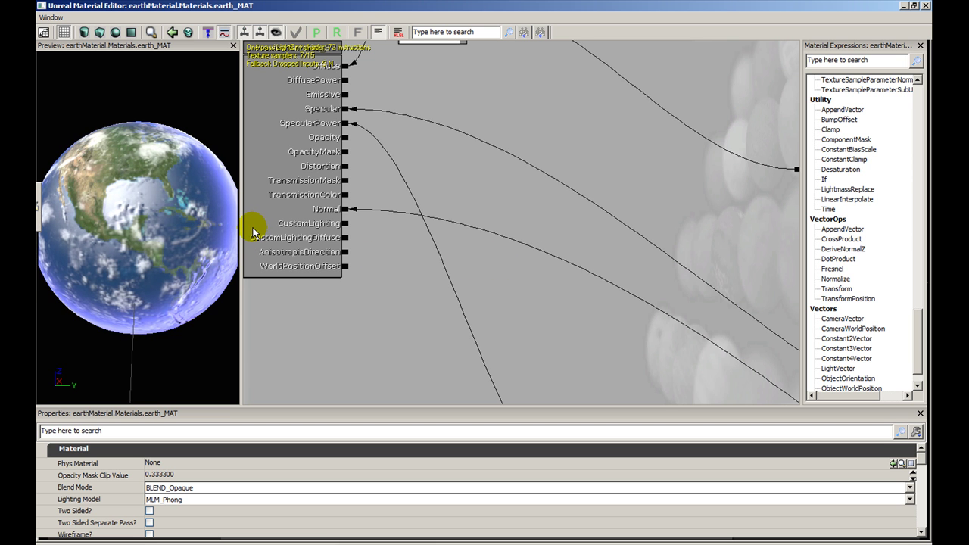
Survey the commented node groups of the earth material and select the Fresnel node in the Earth Diffuse group
drag(423, 178, 421, 195)
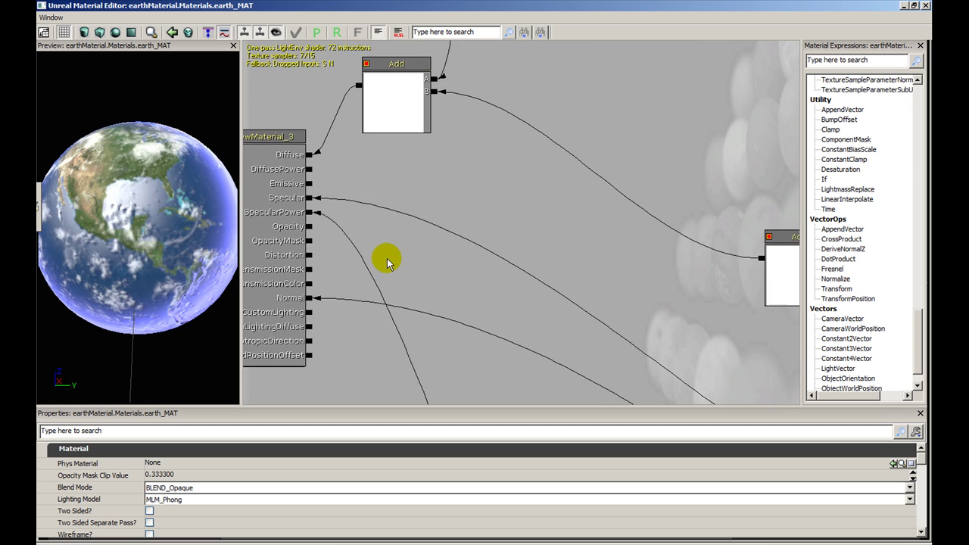
scroll(386, 249, down, 5)
drag(507, 182, 433, 274)
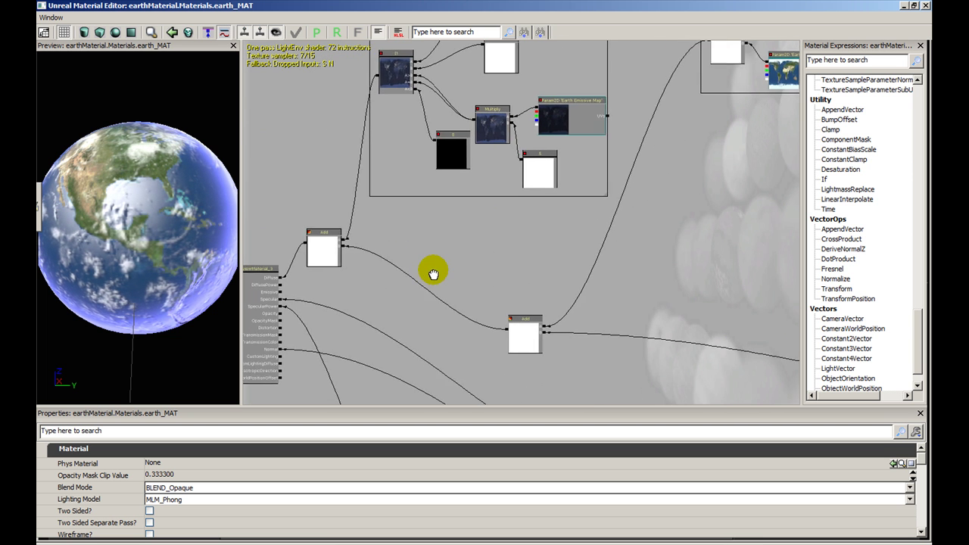
scroll(433, 272, down, 4)
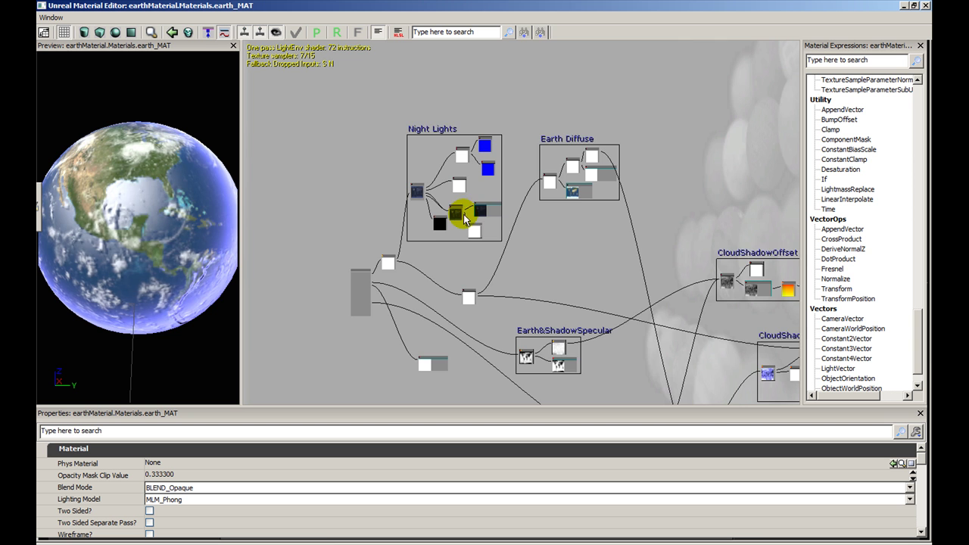
drag(465, 220, 483, 176)
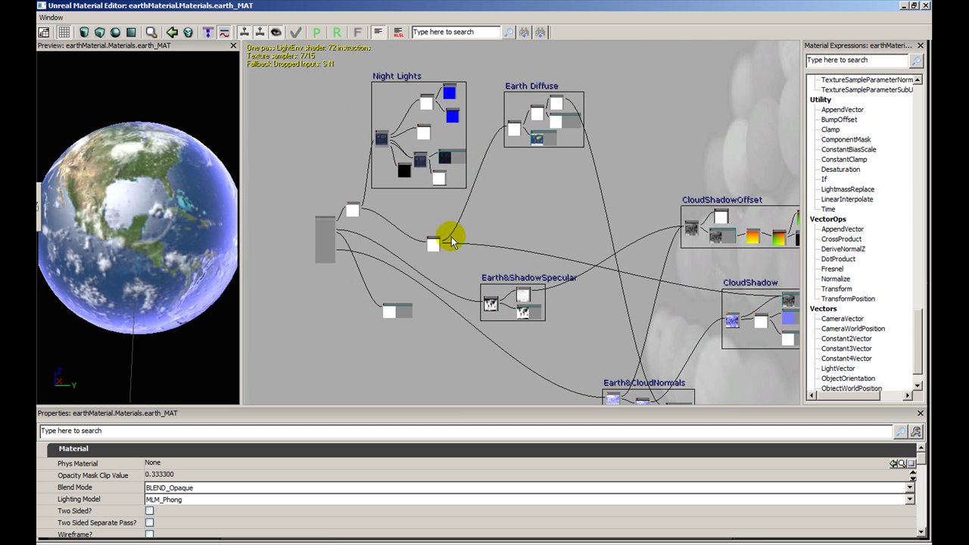
drag(410, 209, 419, 228)
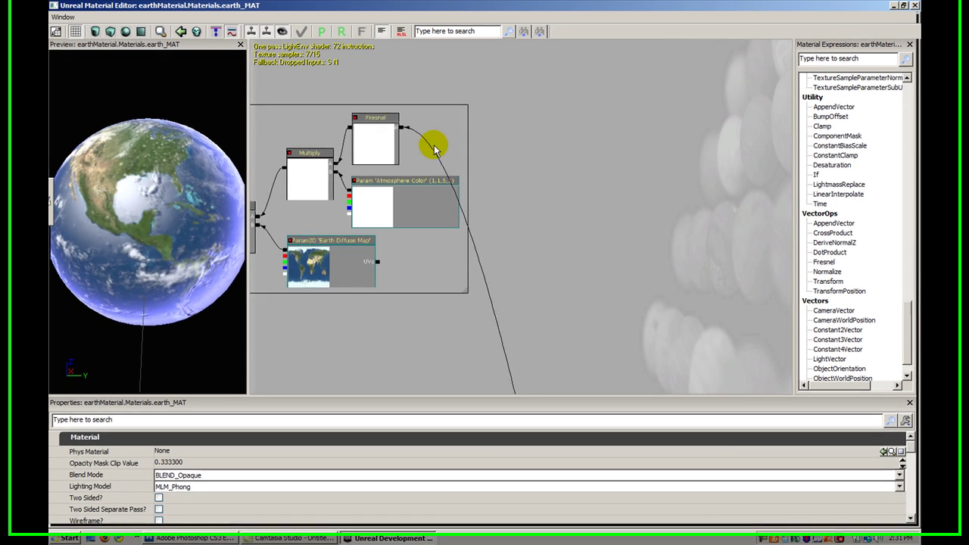
click(497, 134)
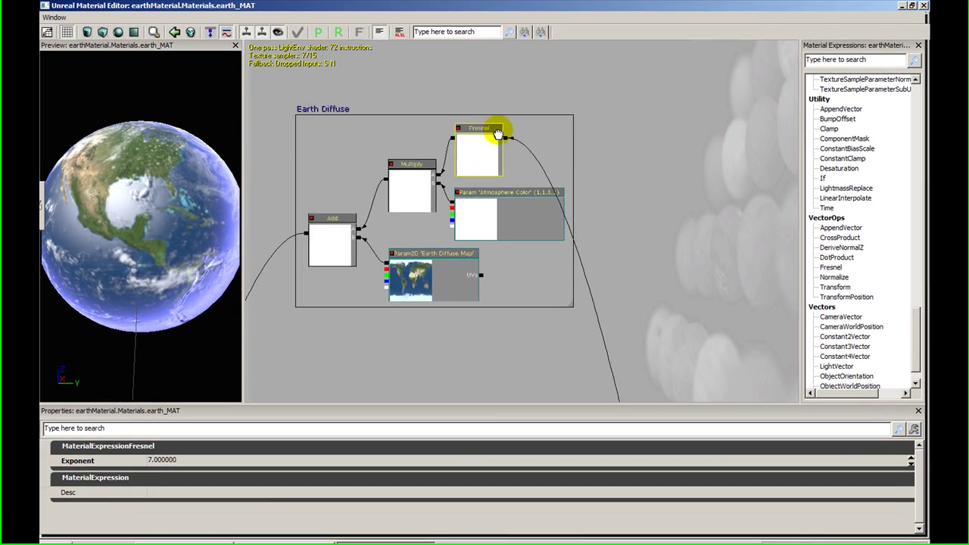
Examine the Earth Diffuse node group and show the properties of the Earth Diffuse Map texture parameter
drag(498, 134, 533, 137)
scroll(449, 80, up, 2)
drag(362, 103, 384, 60)
click(350, 131)
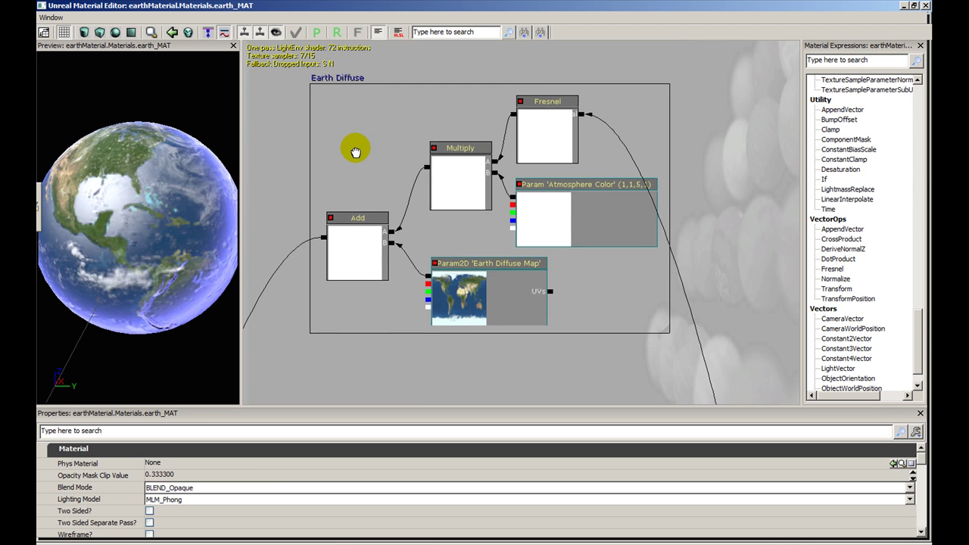
drag(353, 147, 361, 131)
click(477, 275)
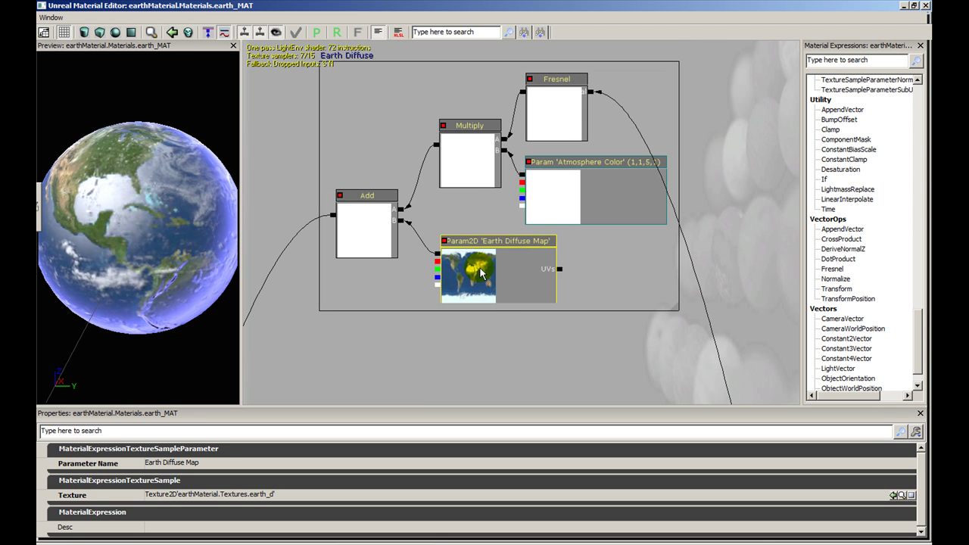
Try placing a plain Texture Sample node beside the Earth Diffuse Map parameter to compare the two
right_click(585, 229)
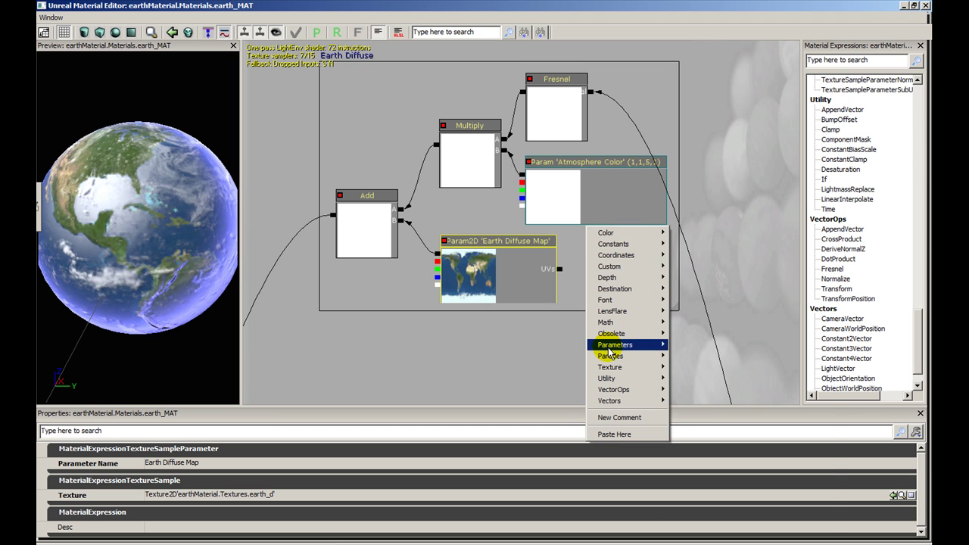
mouse_move(610, 367)
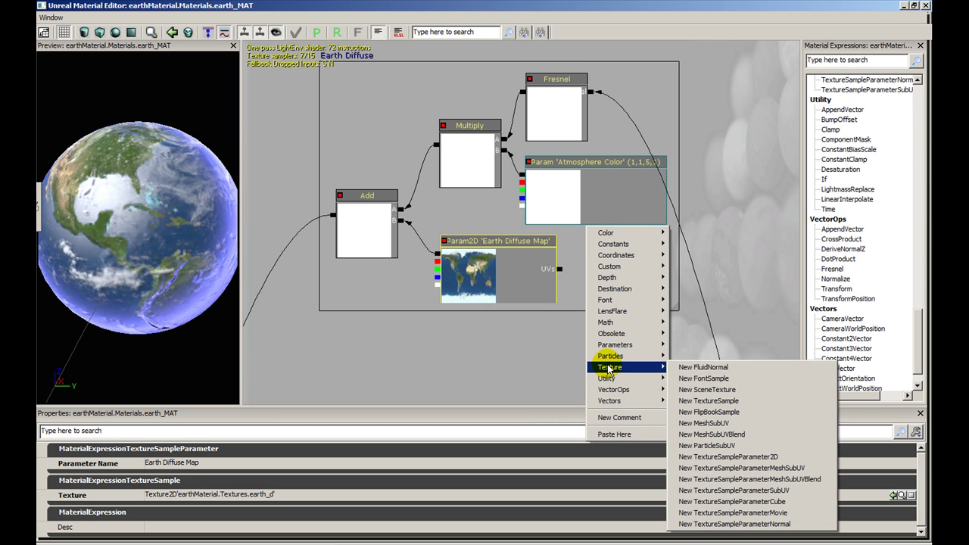
click(709, 400)
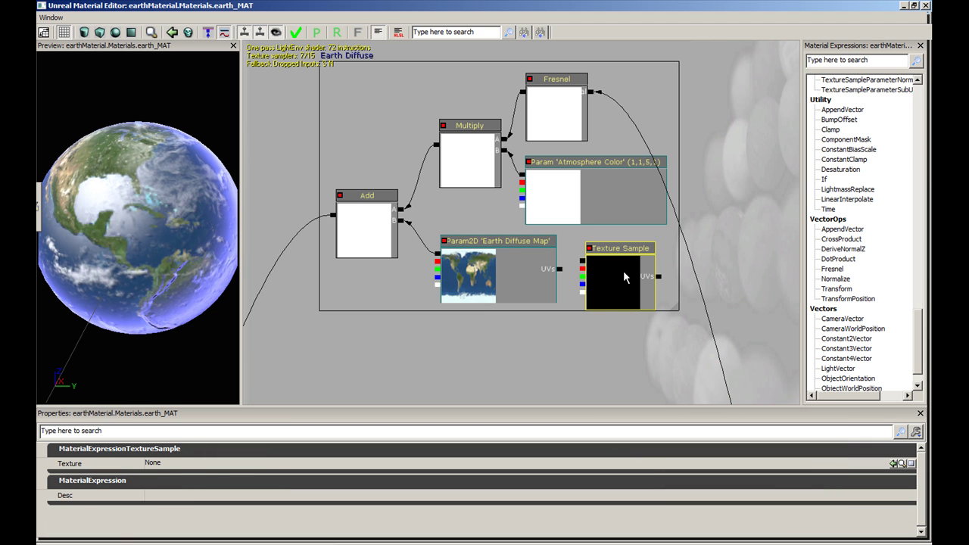
click(479, 256)
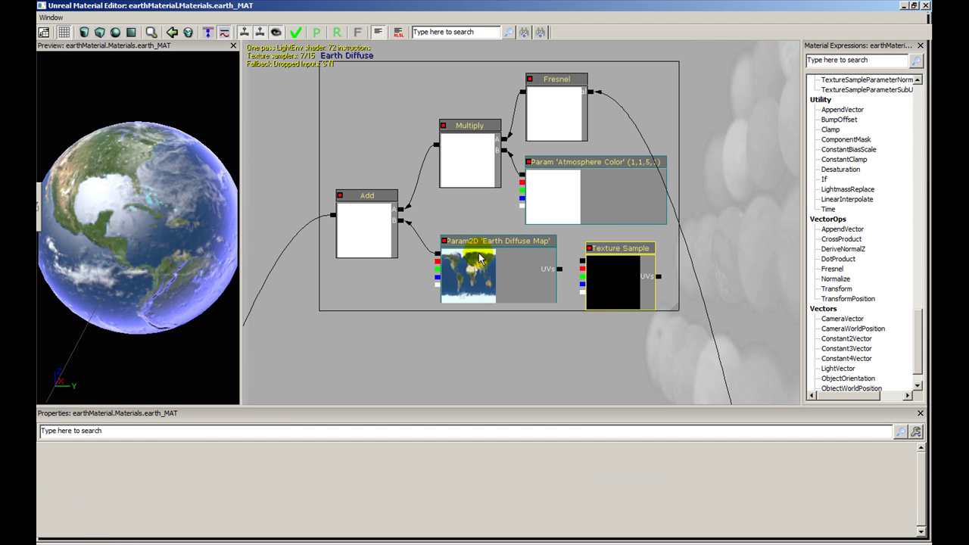
Look up the TextureSampleParameter2D node type without adding it, and review the Earth Diffuse Map parameter's properties
right_click(599, 234)
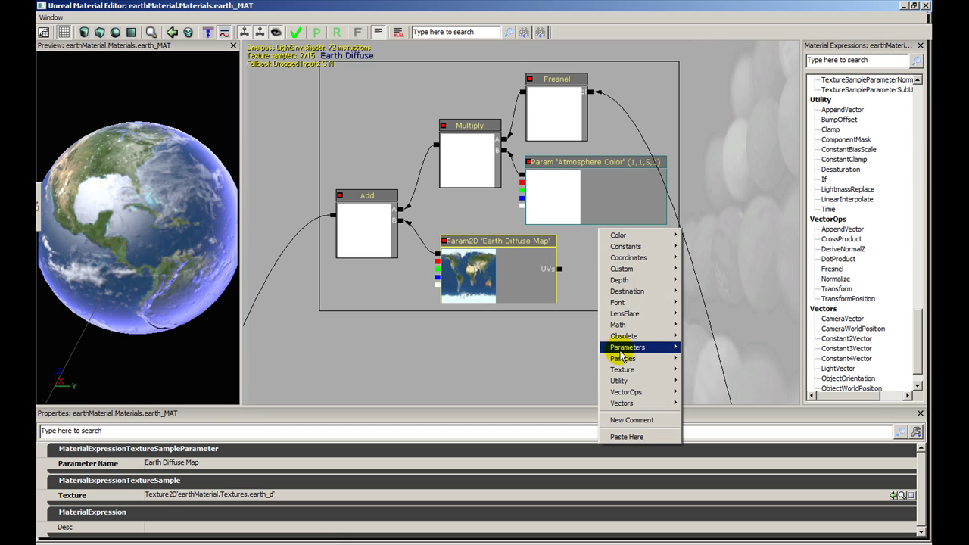
mouse_move(656, 361)
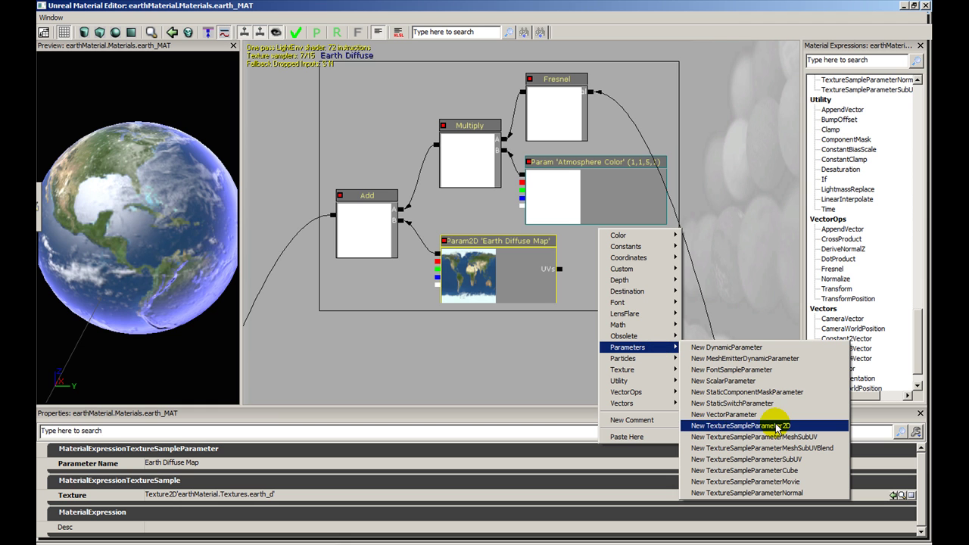
click(763, 269)
click(483, 264)
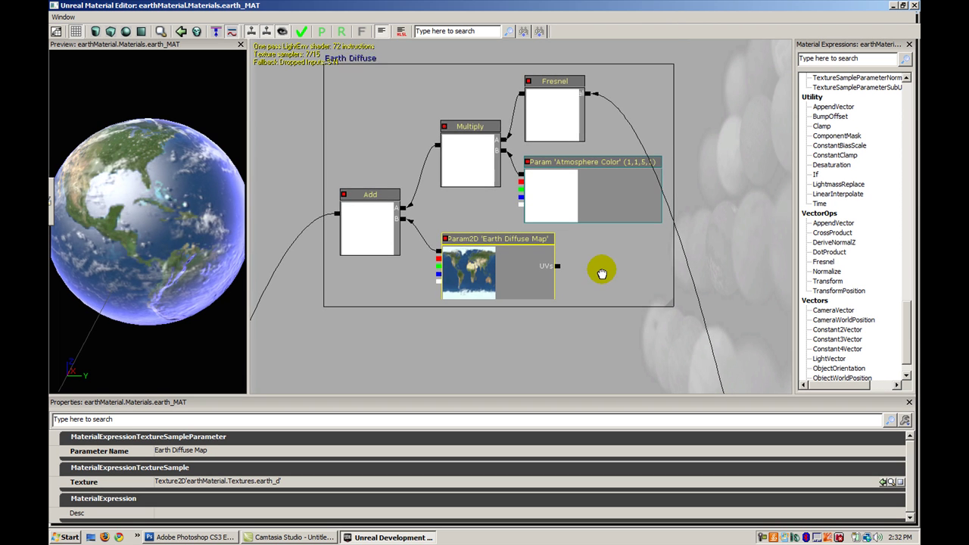
mouse_move(598, 271)
mouse_down()
mouse_move(602, 284)
mouse_move(598, 277)
mouse_up()
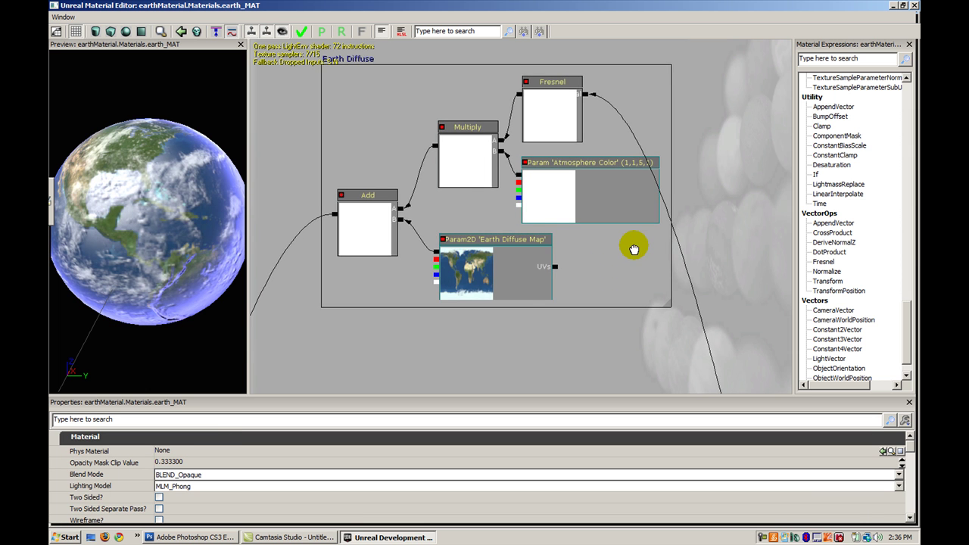
drag(634, 249, 637, 254)
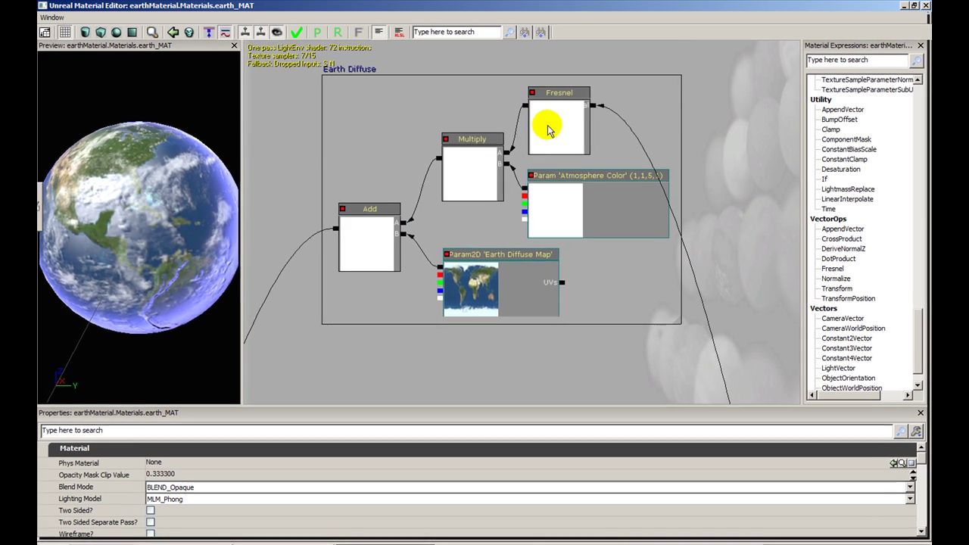
Inspect the Fresnel node and the Atmosphere Color parameter's default green and blue values
click(549, 121)
click(521, 190)
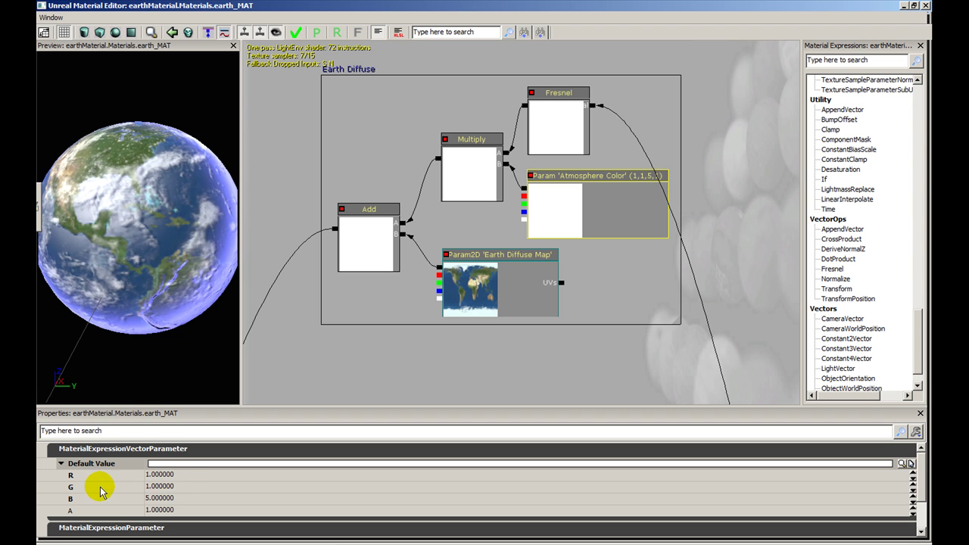
click(170, 486)
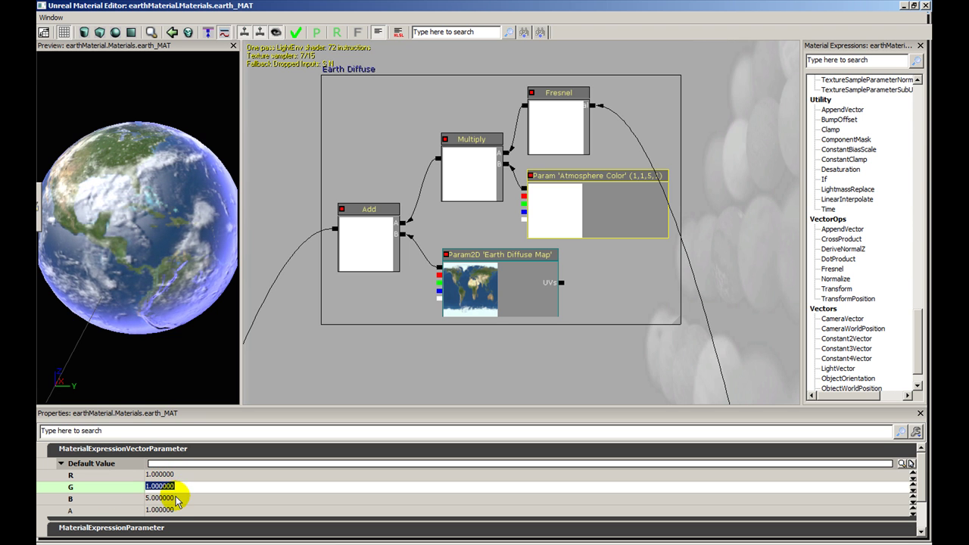
click(178, 499)
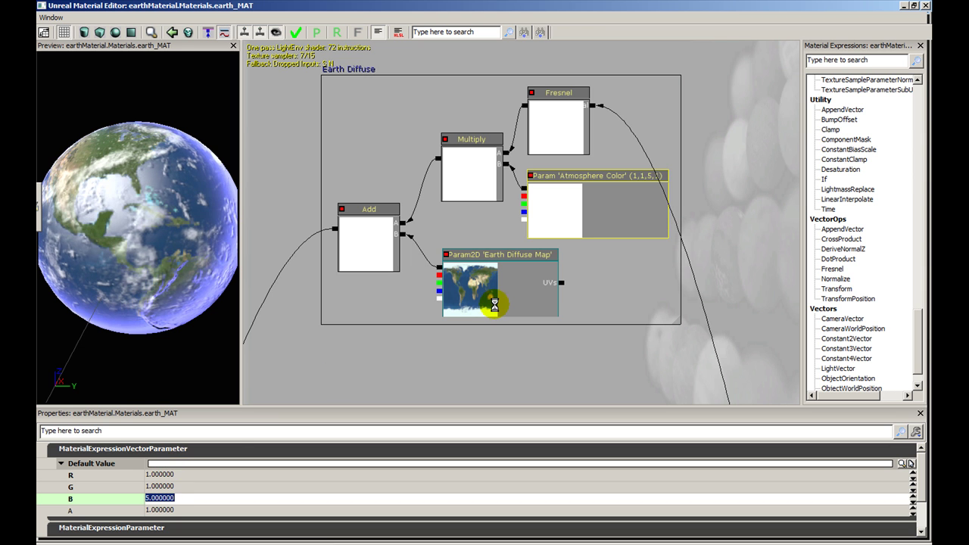
Compare the available constant and parameter node types, such as Constant3Vector and VectorParameter, without adding one
click(607, 283)
right_click(614, 246)
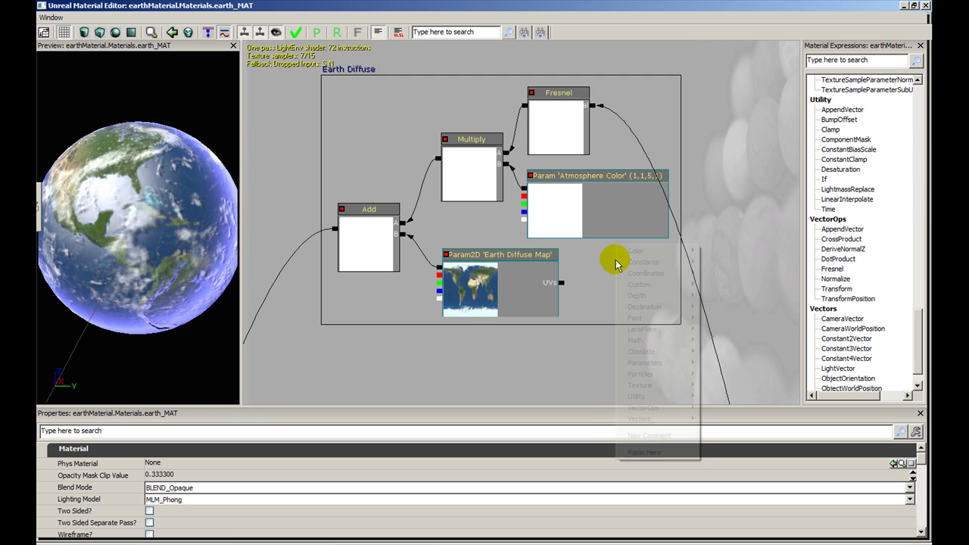
mouse_move(629, 264)
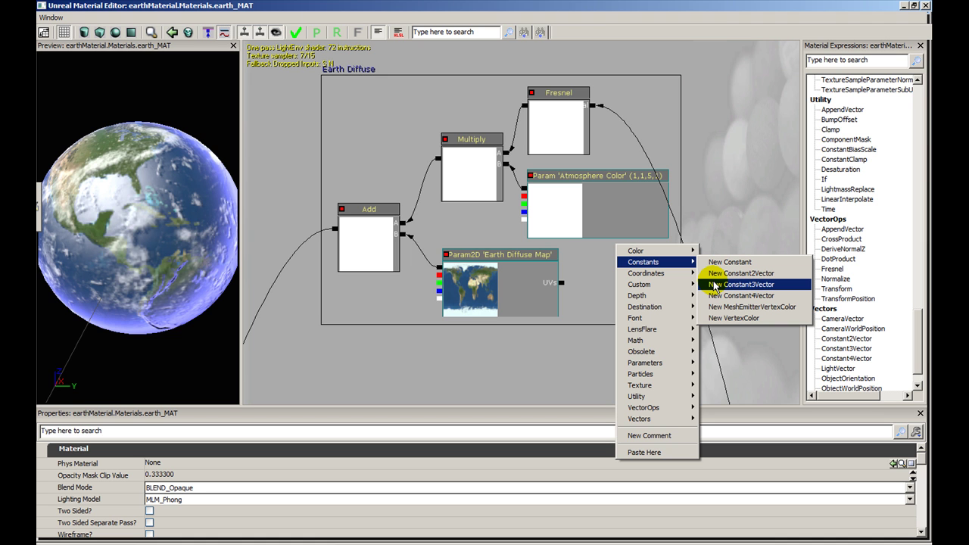
mouse_move(676, 364)
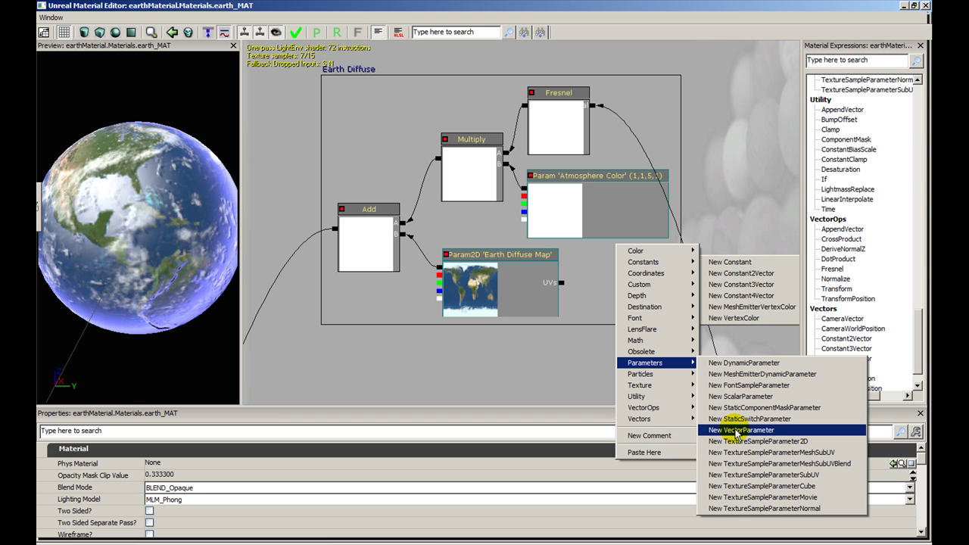
click(558, 368)
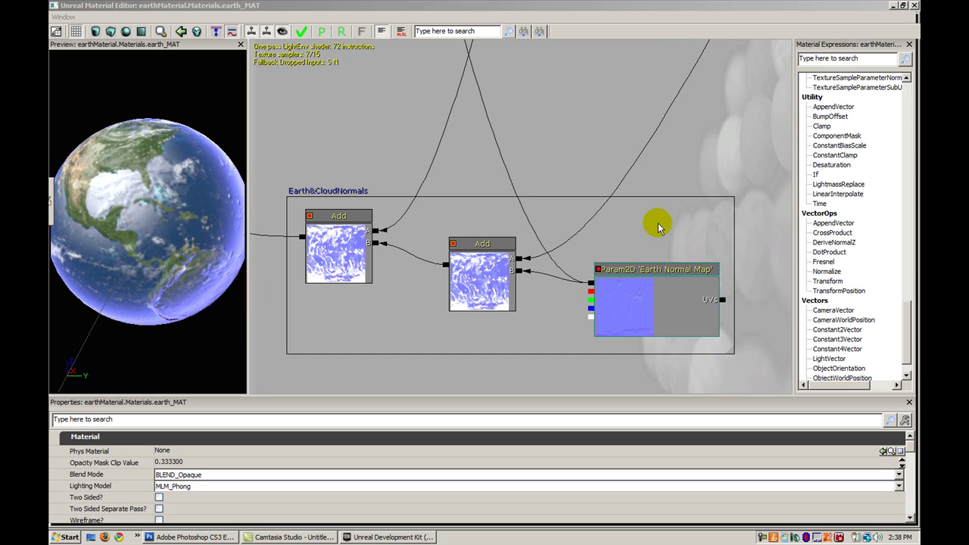
Review the Earth&CloudNormals group and trace the node connections back to the PreviewMaterial inputs
drag(613, 269, 694, 273)
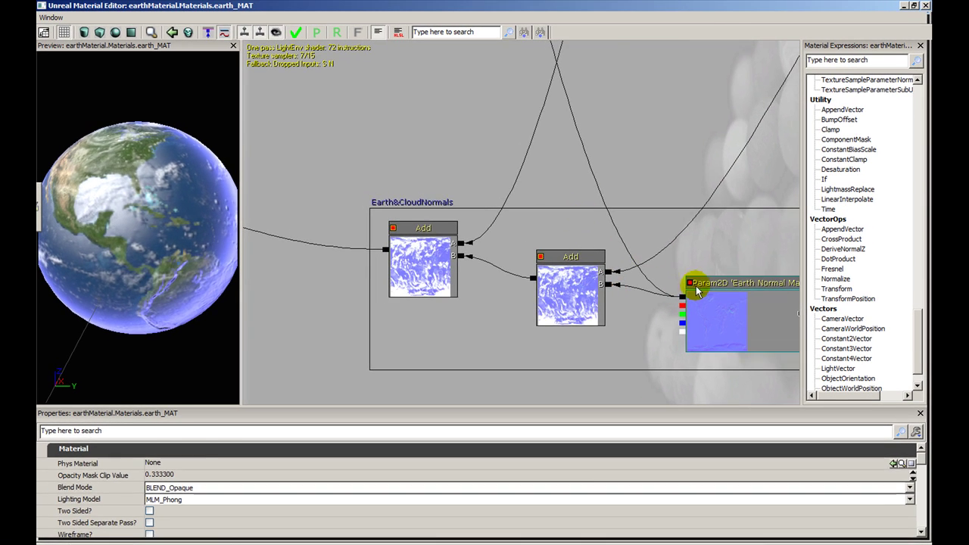
click(688, 274)
scroll(684, 244, down, 3)
scroll(689, 153, down, 4)
drag(700, 125, 752, 172)
click(684, 97)
scroll(515, 294, up, 2)
drag(533, 176, 798, 279)
drag(601, 203, 809, 310)
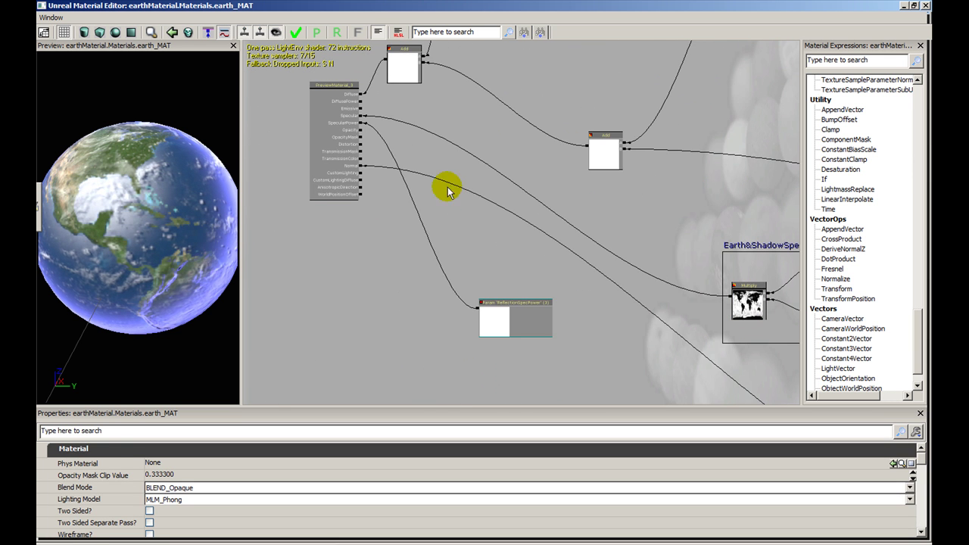
drag(495, 208, 537, 225)
scroll(558, 234, up, 2)
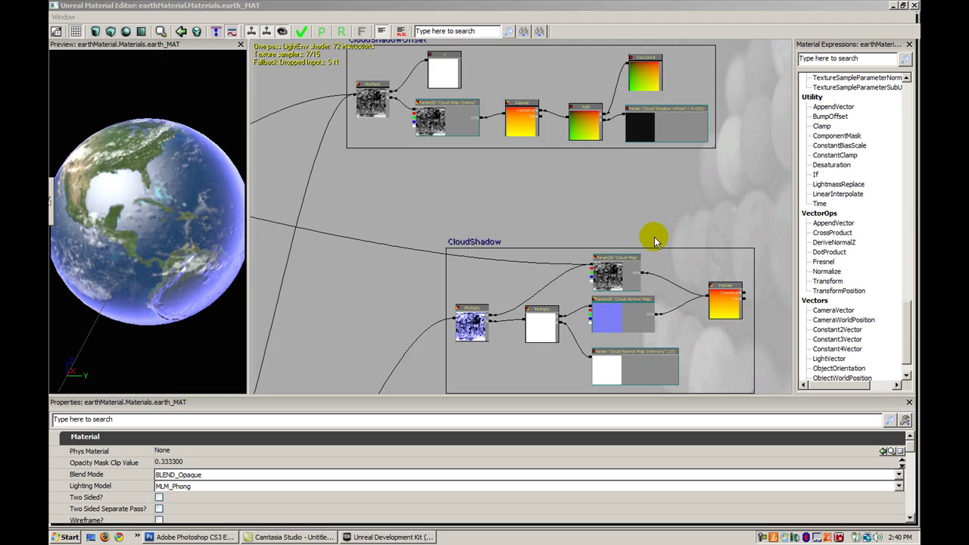
Examine the CloudShadow group by checking the Cloud Map and Cloud Normal Map texture parameters
drag(678, 237, 629, 140)
scroll(568, 138, up, 3)
click(553, 142)
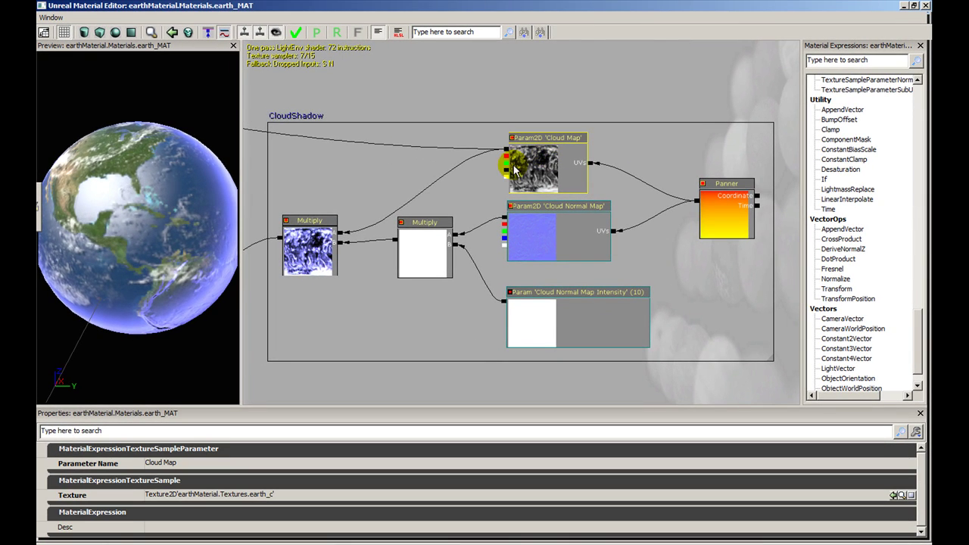
click(552, 218)
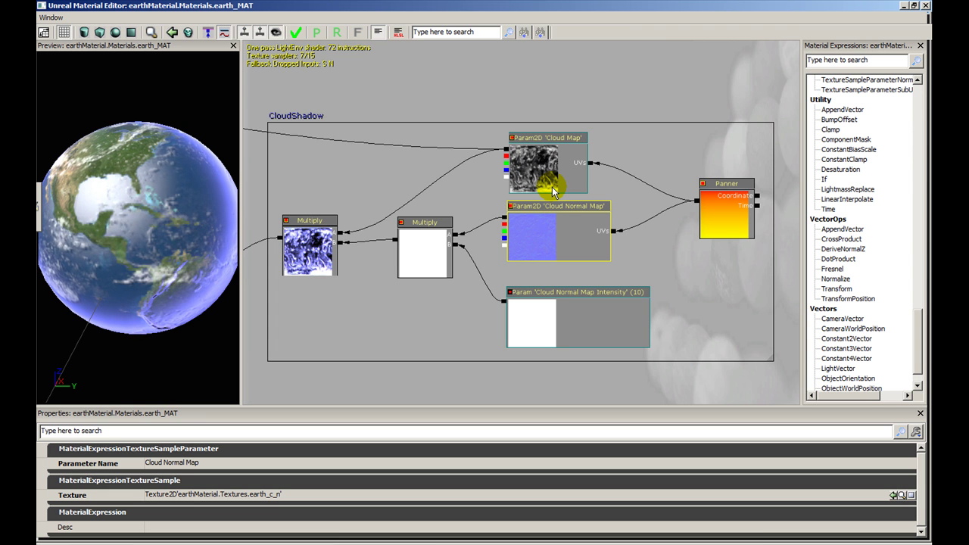
drag(489, 198, 497, 185)
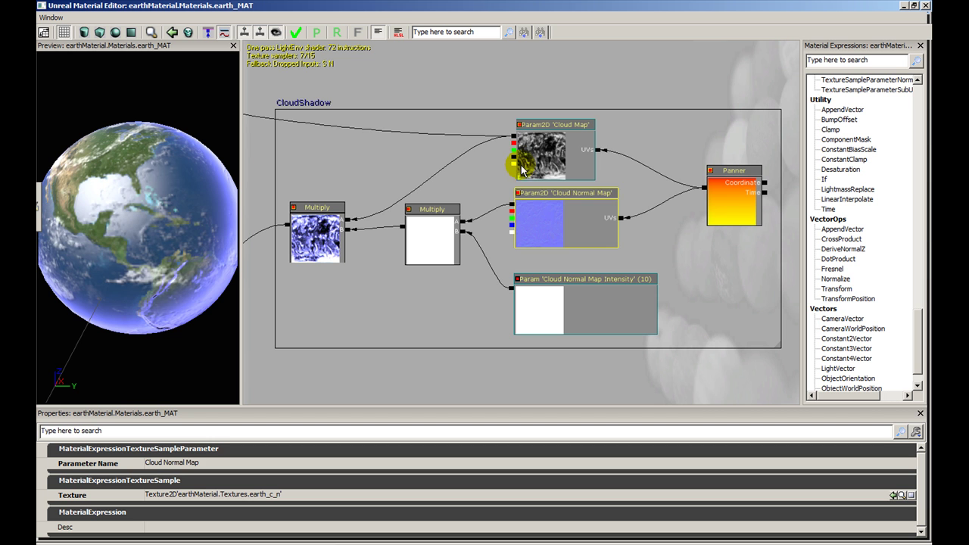
click(535, 152)
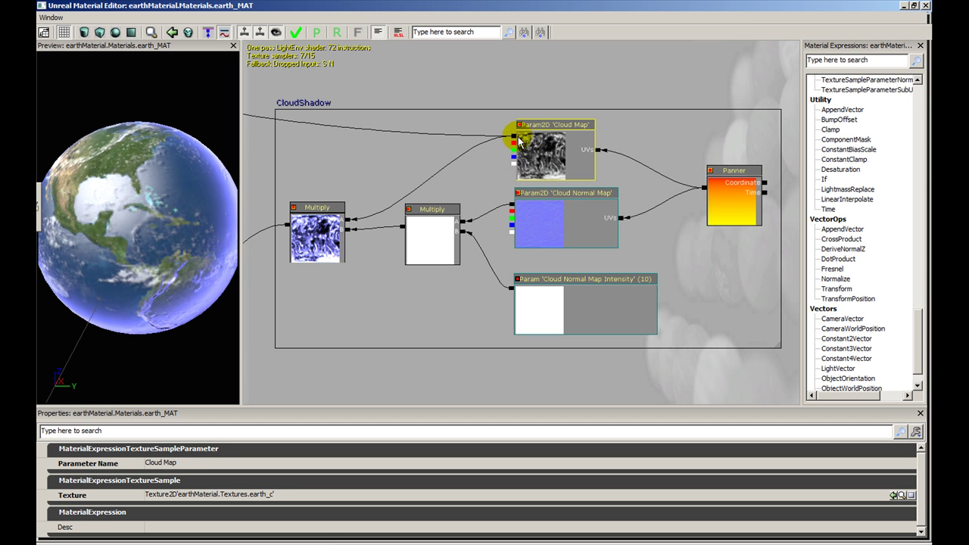
click(581, 213)
drag(493, 194, 508, 183)
drag(670, 215, 644, 215)
Inspect the CloudShadow group's Panner speed and view the moving clouds up close on the preview globe
click(706, 188)
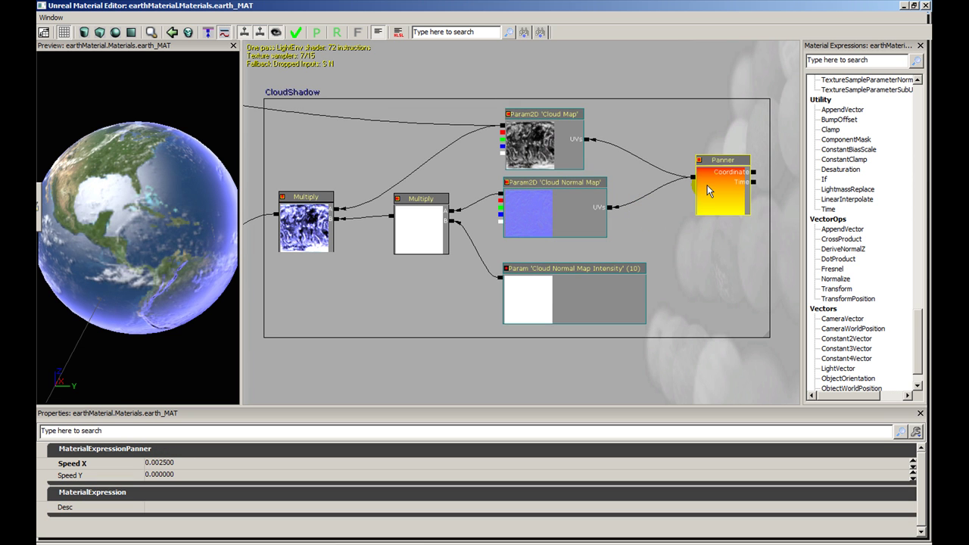
mouse_move(174, 280)
right_down()
mouse_move(174, 242)
mouse_move(174, 277)
right_up()
drag(178, 246, 180, 204)
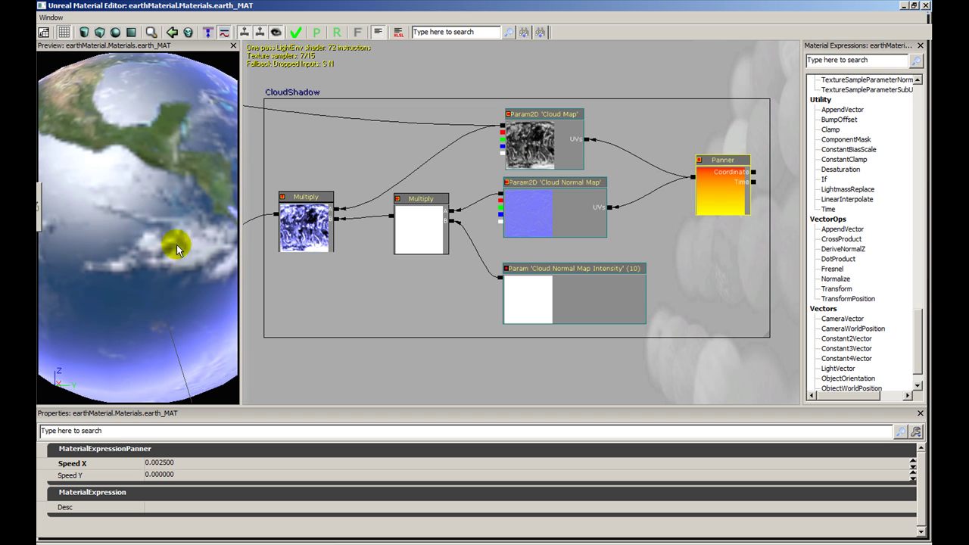
drag(210, 252, 156, 242)
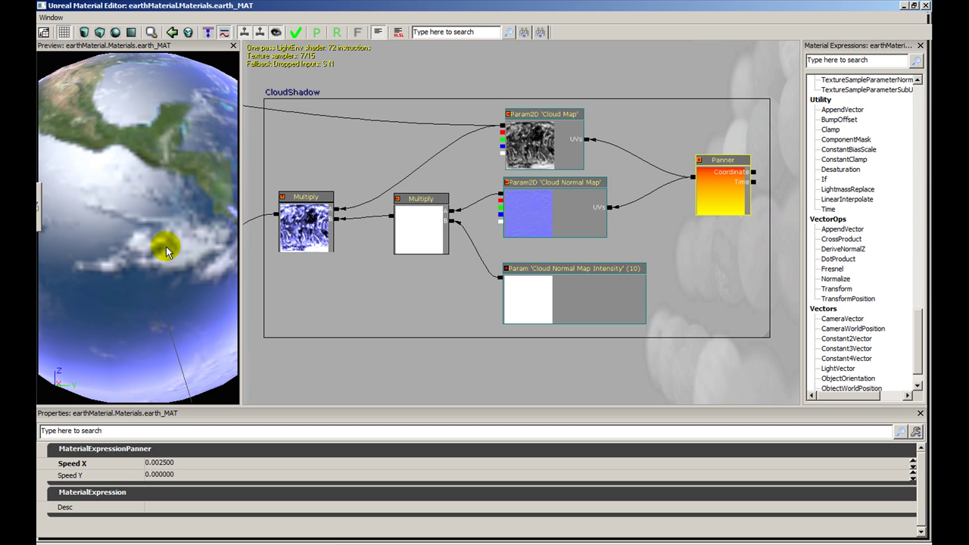
click(184, 463)
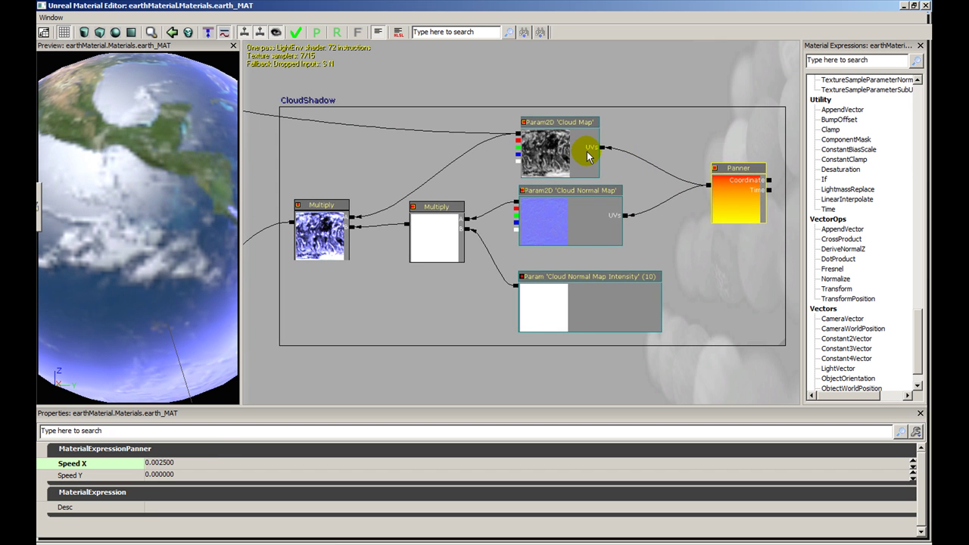
Check the two textures fed by the Panner and the default value of the Cloud Normal Map Intensity parameter
click(588, 155)
click(586, 192)
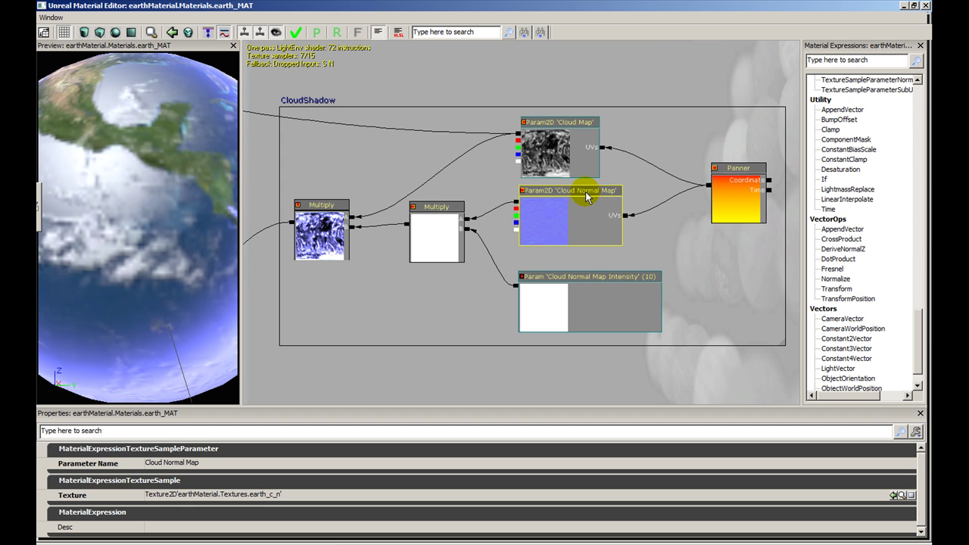
drag(611, 184, 625, 205)
click(583, 327)
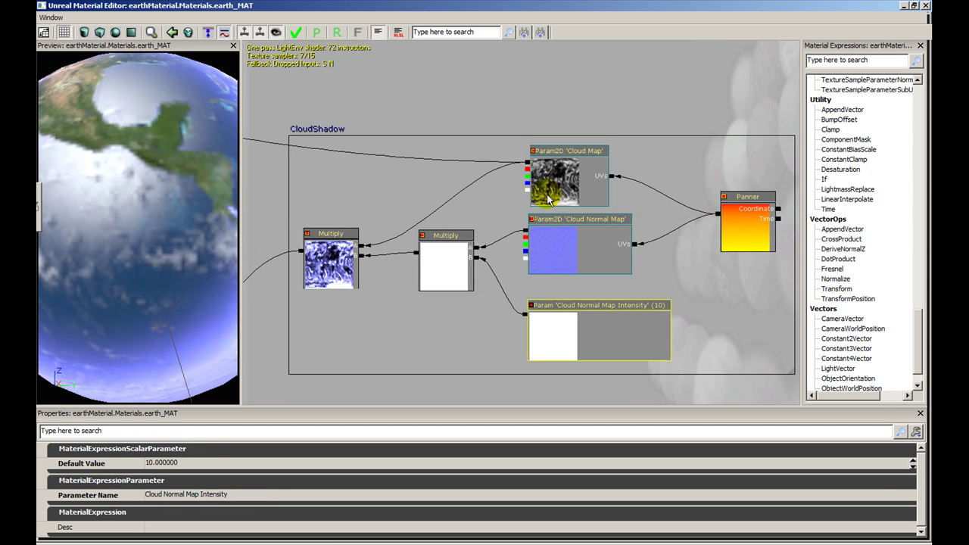
Examine how the Cloud Map and Cloud Normal Map are combined through the CloudShadow group's Multiply nodes
click(547, 188)
click(330, 259)
click(540, 240)
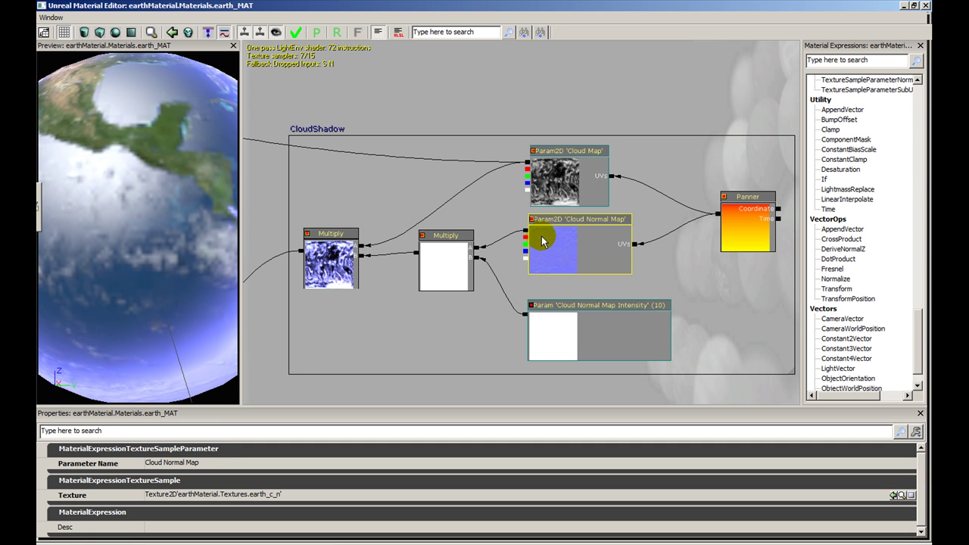
click(546, 190)
click(544, 254)
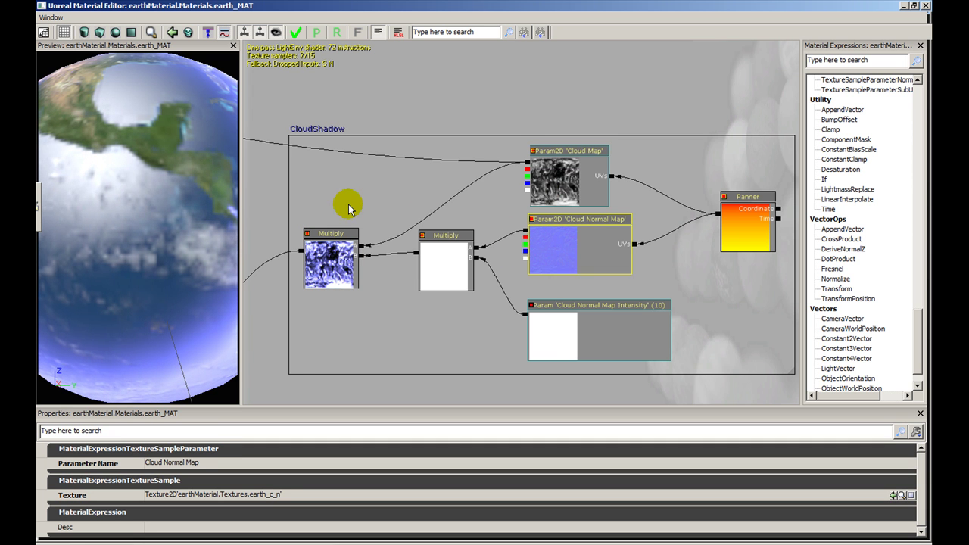
drag(352, 212, 382, 195)
click(378, 238)
click(562, 218)
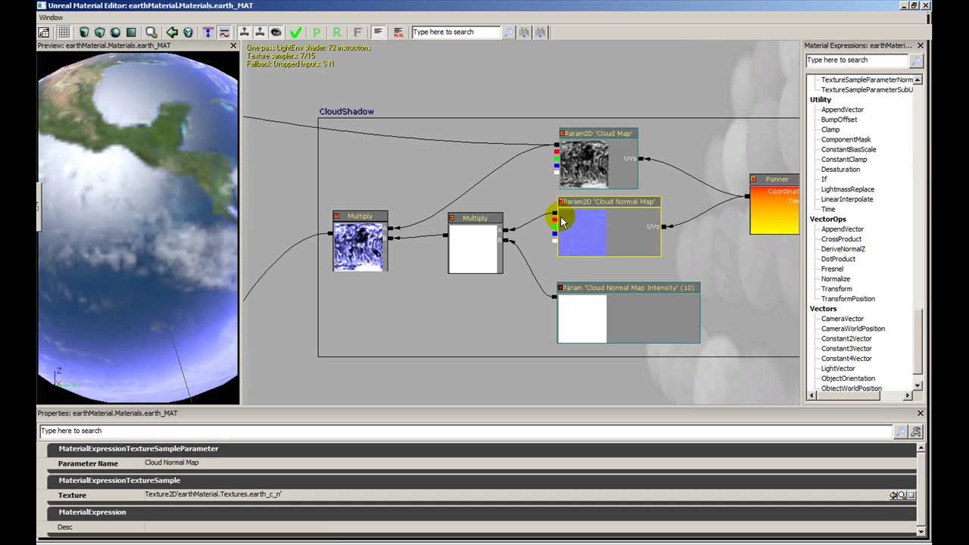
click(577, 173)
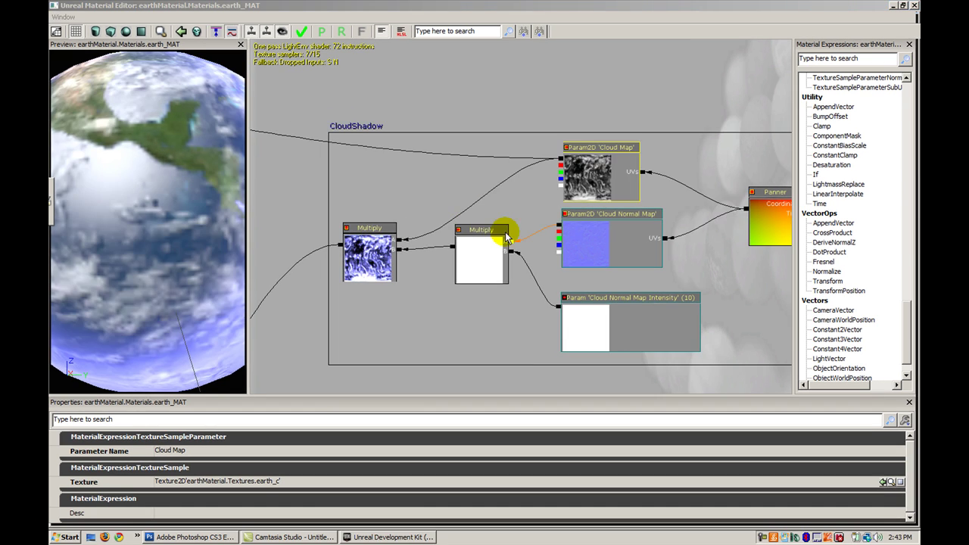
Compare the CloudShadow group's Cloud Map parameter with the Cloud Map (Same) parameter in the CloudShadowOffset group
drag(478, 164, 506, 332)
drag(470, 234, 519, 359)
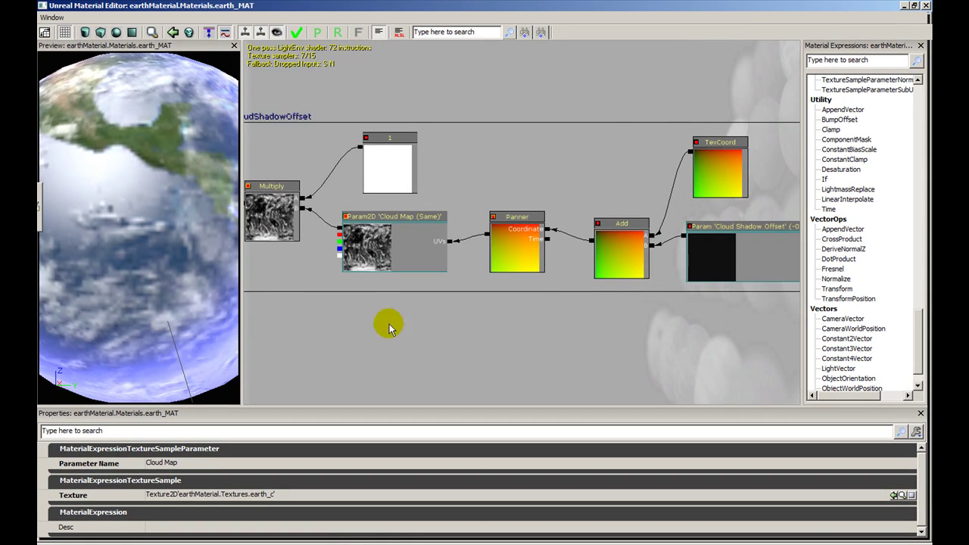
drag(335, 271, 480, 65)
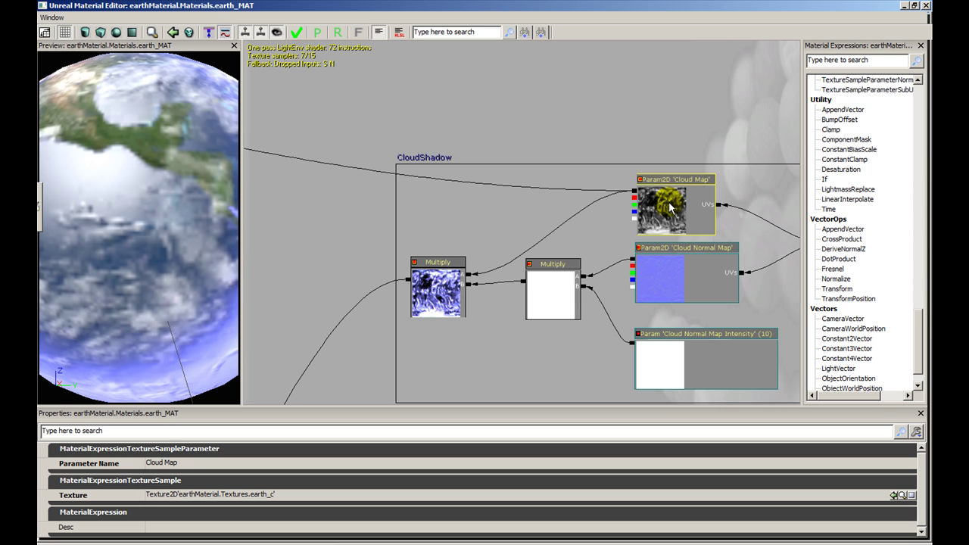
drag(597, 160, 583, 443)
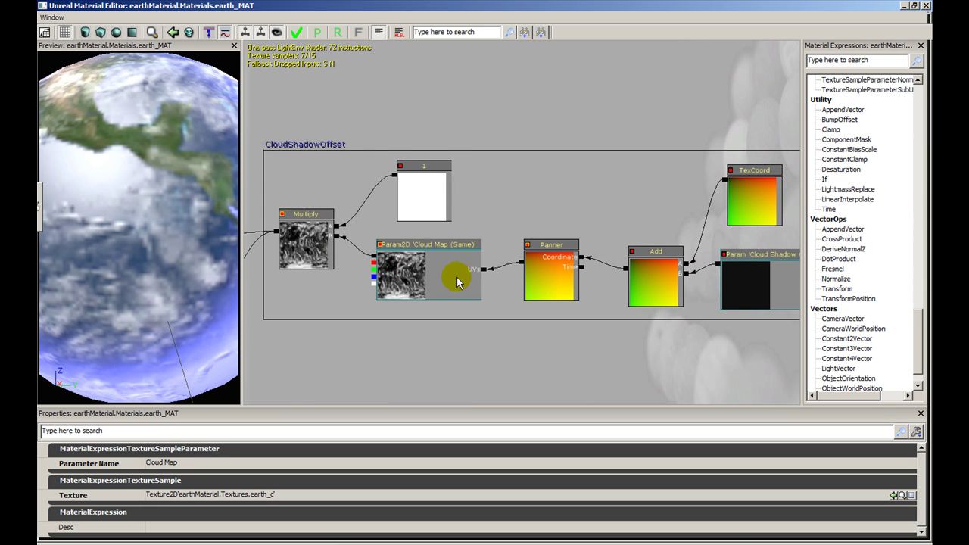
Check the CloudShadowOffset group's TexCoord tiling and the default value of the Cloud Shadow Offset parameter
drag(629, 337, 582, 325)
click(710, 170)
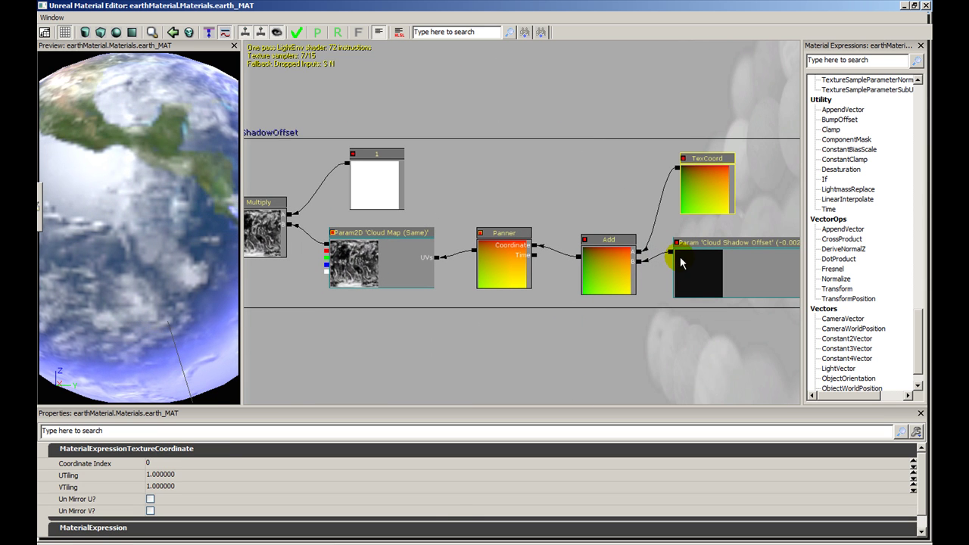
click(704, 291)
drag(714, 313, 679, 304)
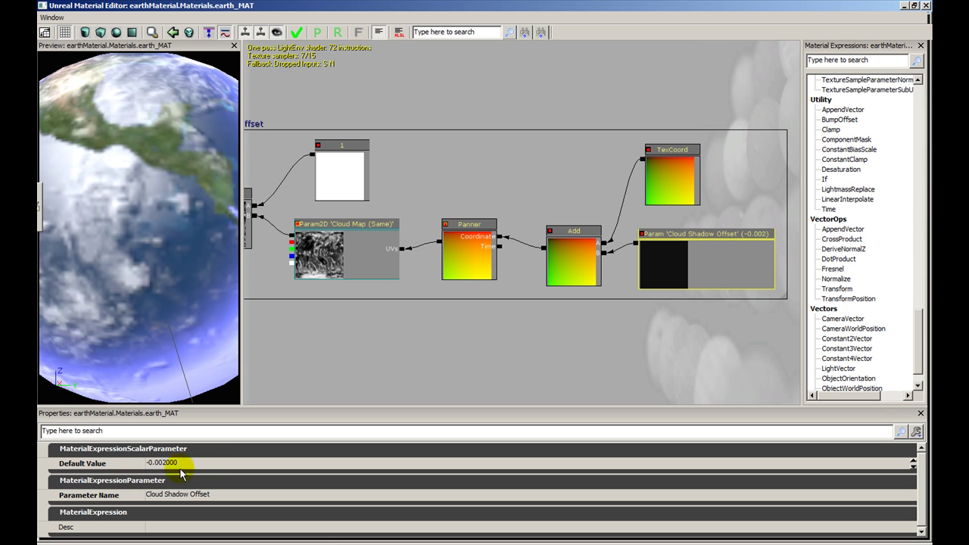
click(220, 465)
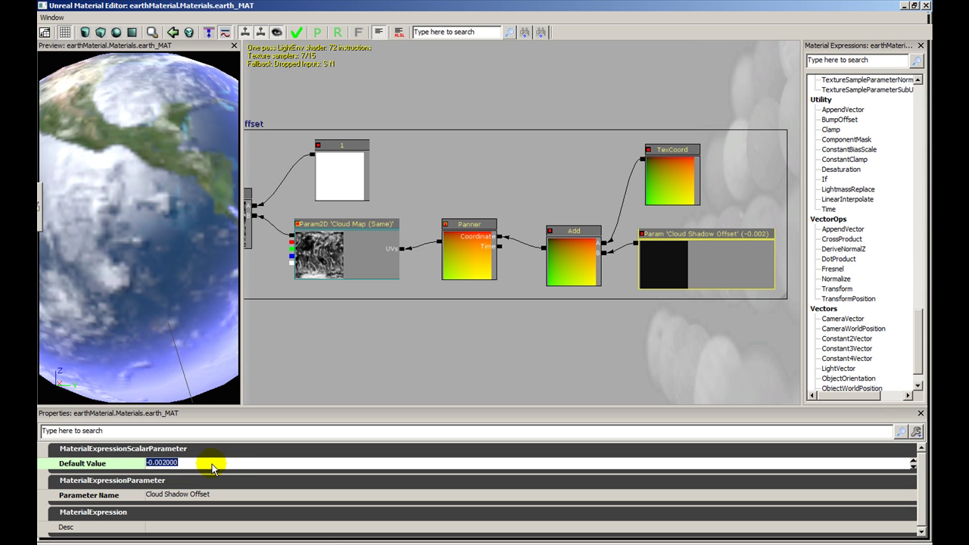
click(668, 190)
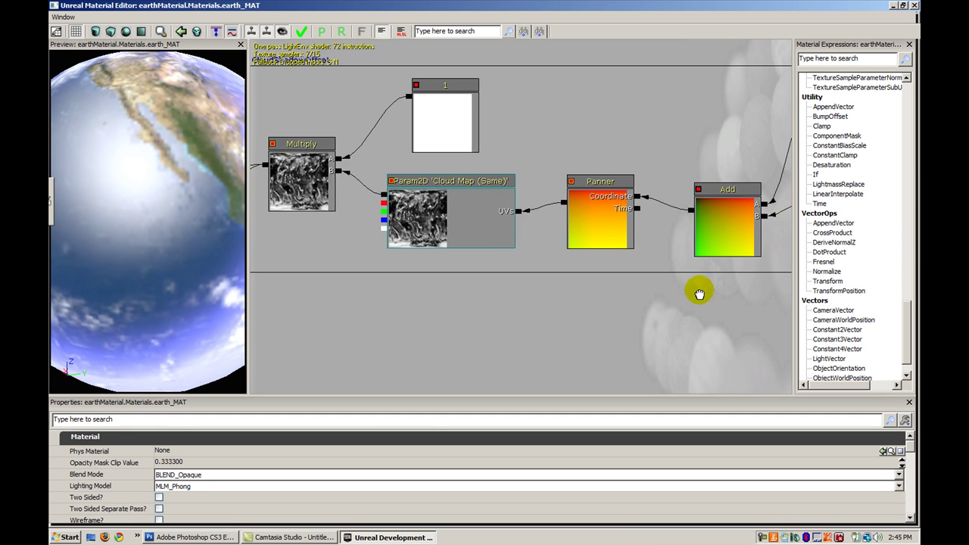
Compare the Panner speed in the CloudShadowOffset group with the Panner speed in the CloudShadow group
drag(699, 294, 622, 244)
click(547, 174)
drag(586, 309, 551, 185)
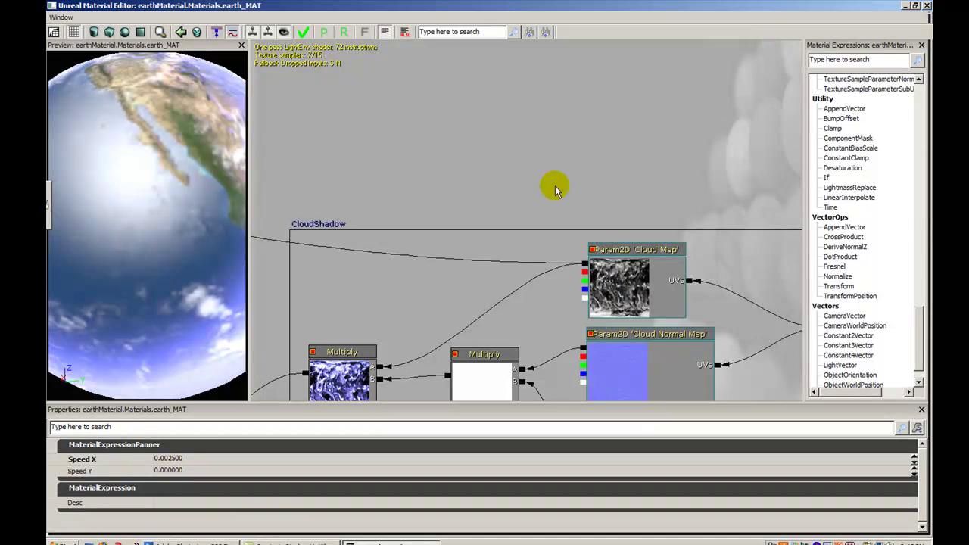
drag(678, 266, 497, 132)
click(684, 194)
drag(470, 88, 637, 301)
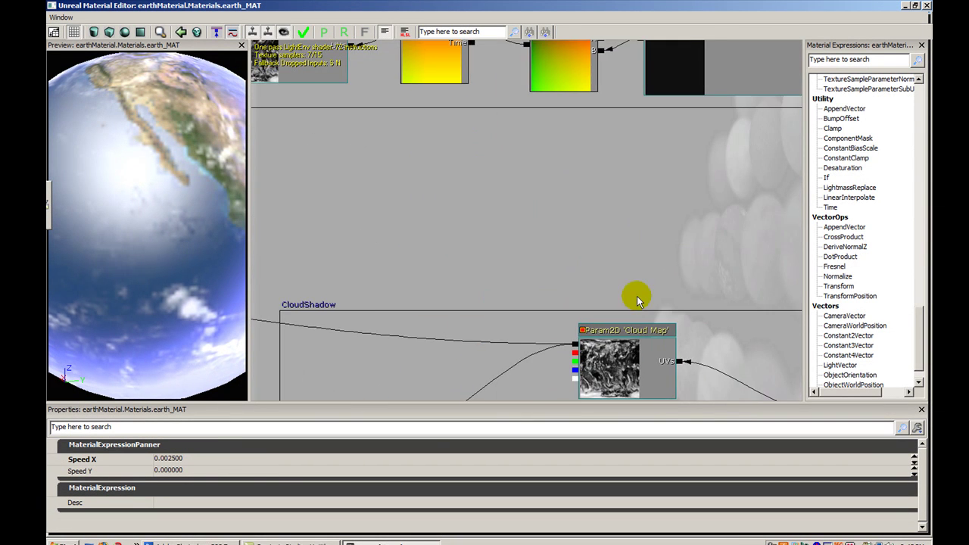
scroll(598, 253, down, 3)
drag(530, 209, 692, 333)
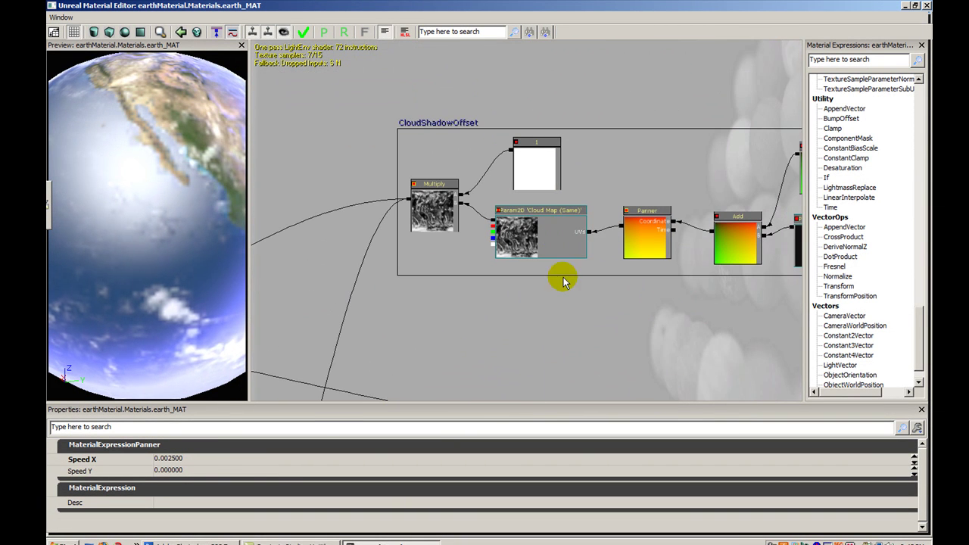
Follow the output wires of the CloudShadowOffset and CloudShadow groups to the Earth&CloudNormals group
drag(563, 279, 597, 257)
drag(574, 330, 593, 179)
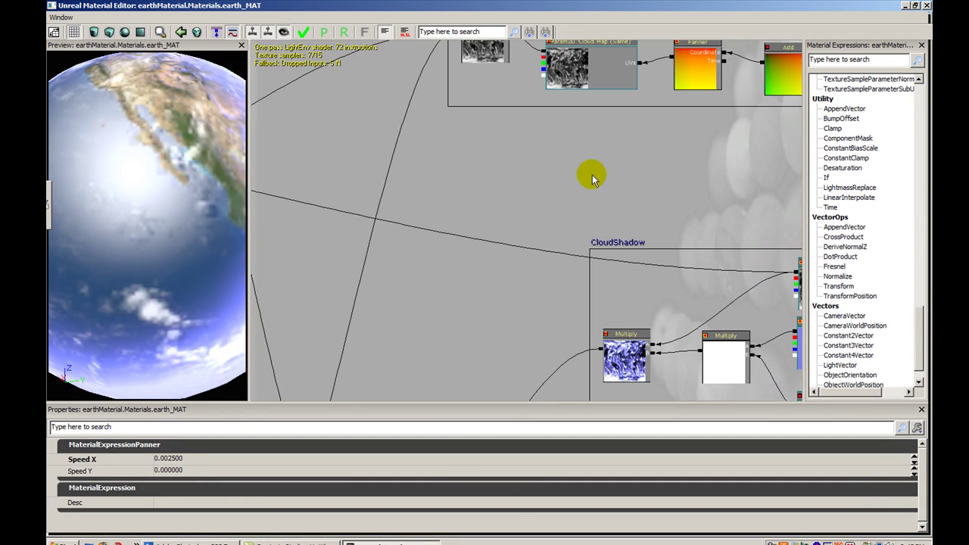
drag(533, 278, 595, 160)
scroll(591, 159, down, 3)
drag(568, 270, 533, 198)
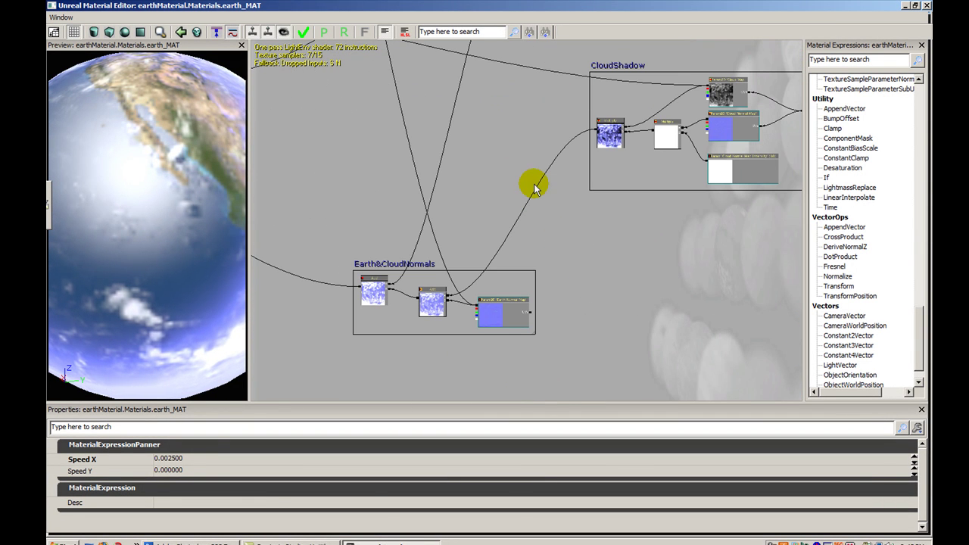
Inspect the Earth Normal Map texture parameter and the two Add nodes in the Earth&CloudNormals group
click(509, 316)
drag(471, 357, 548, 277)
scroll(548, 276, up, 5)
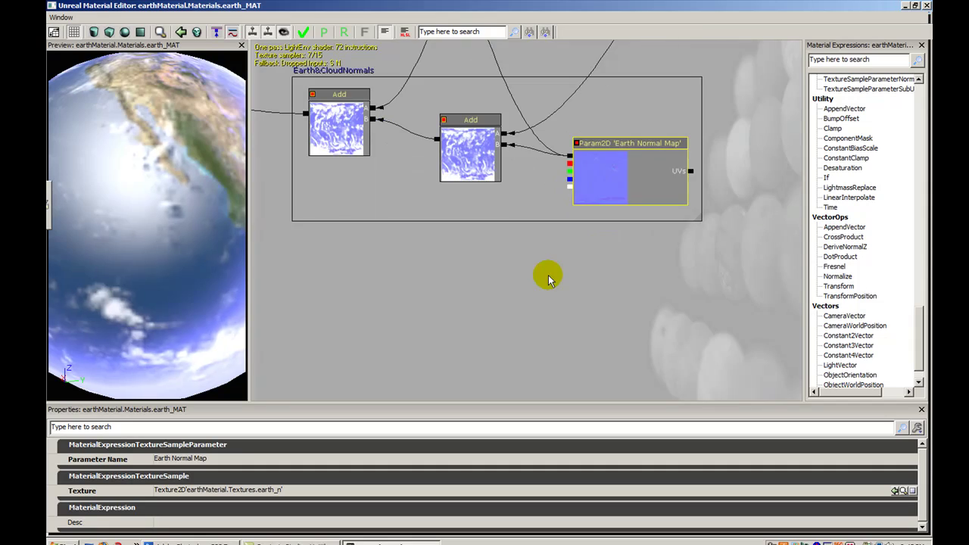
drag(532, 211, 567, 251)
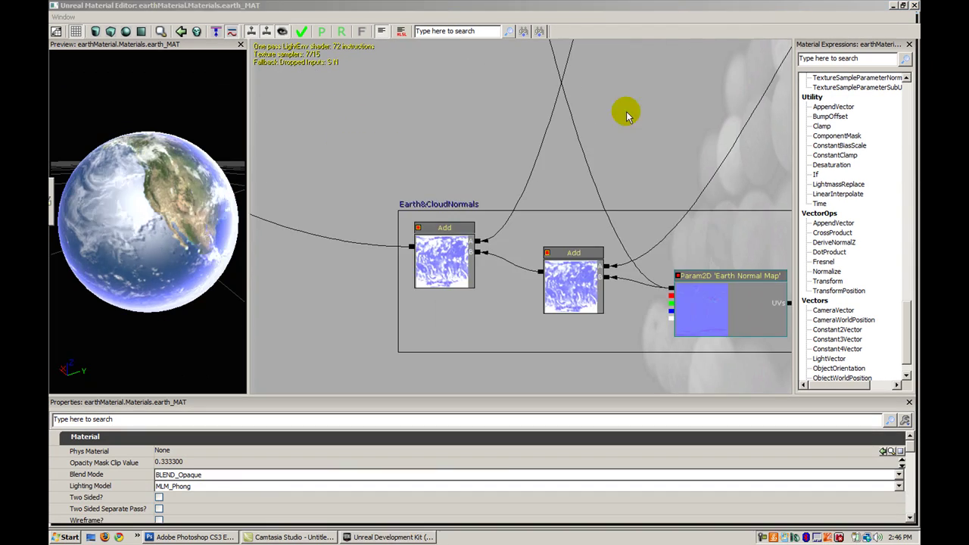
Trace the wire entering the Earth&CloudNormals group's first Add node back to the CloudShadowOffset group
drag(627, 116, 549, 212)
scroll(523, 181, down, 3)
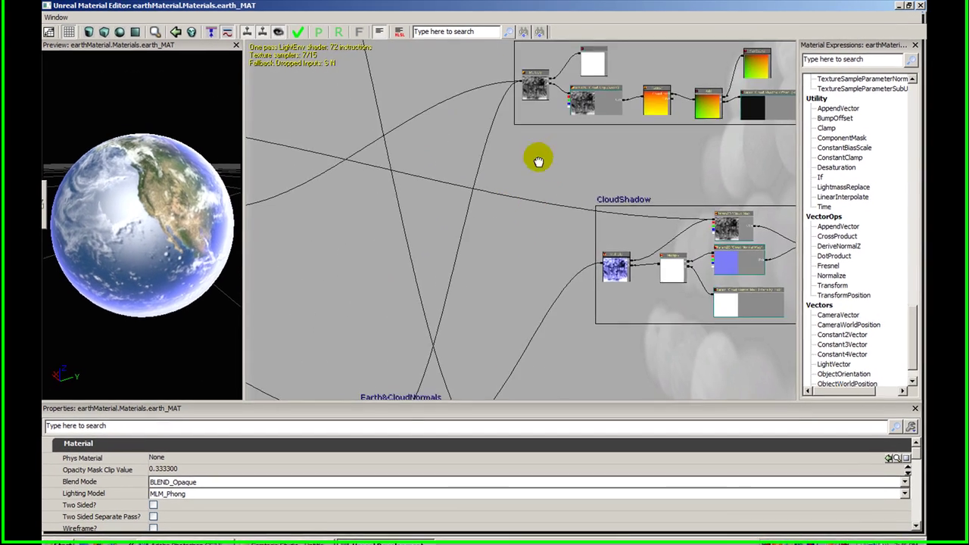
drag(493, 147, 457, 243)
click(460, 146)
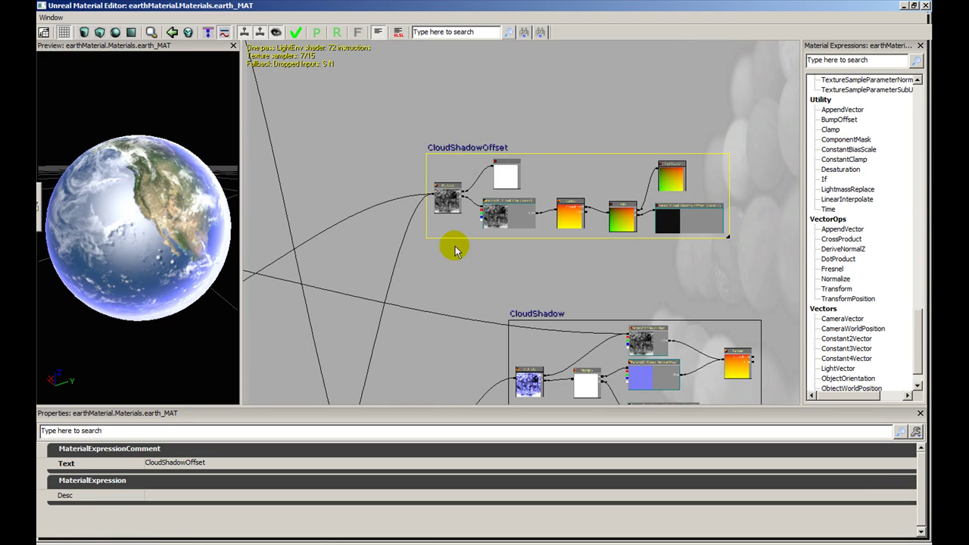
drag(451, 283, 566, 241)
click(561, 241)
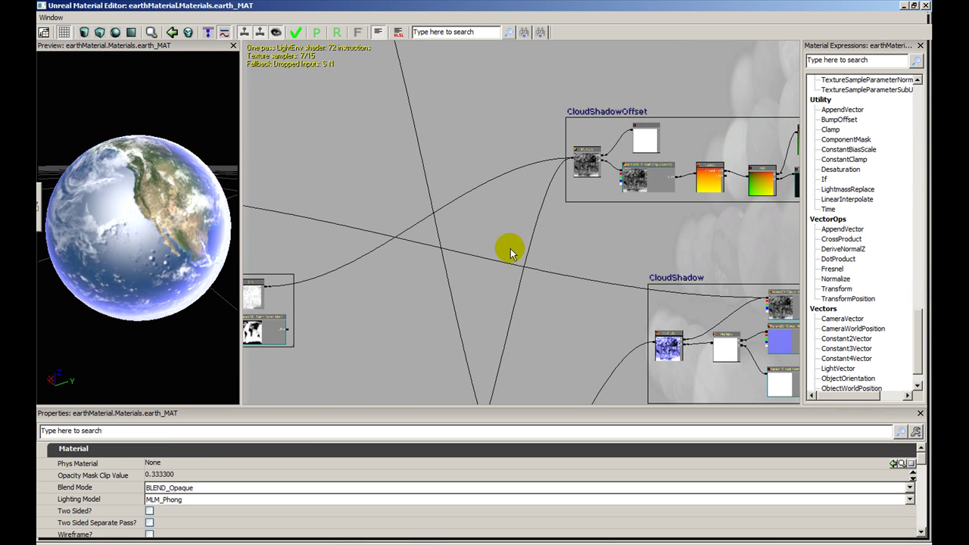
Follow the CloudShadowOffset group's Multiply output to the Earth&ShadowSpecular group
drag(573, 203, 425, 221)
scroll(459, 212, up, 2)
scroll(456, 198, down, 1)
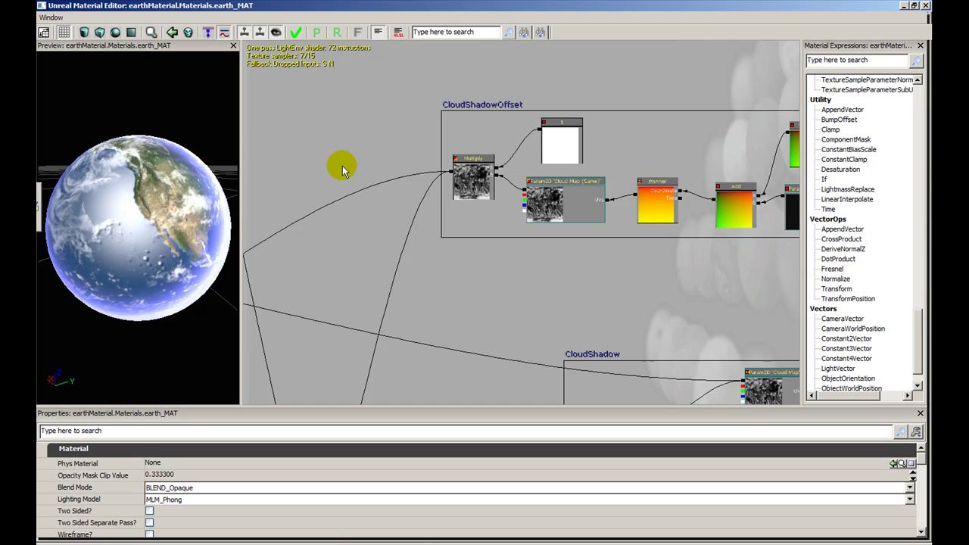
drag(396, 269, 712, 198)
drag(461, 252, 722, 186)
drag(541, 196, 552, 161)
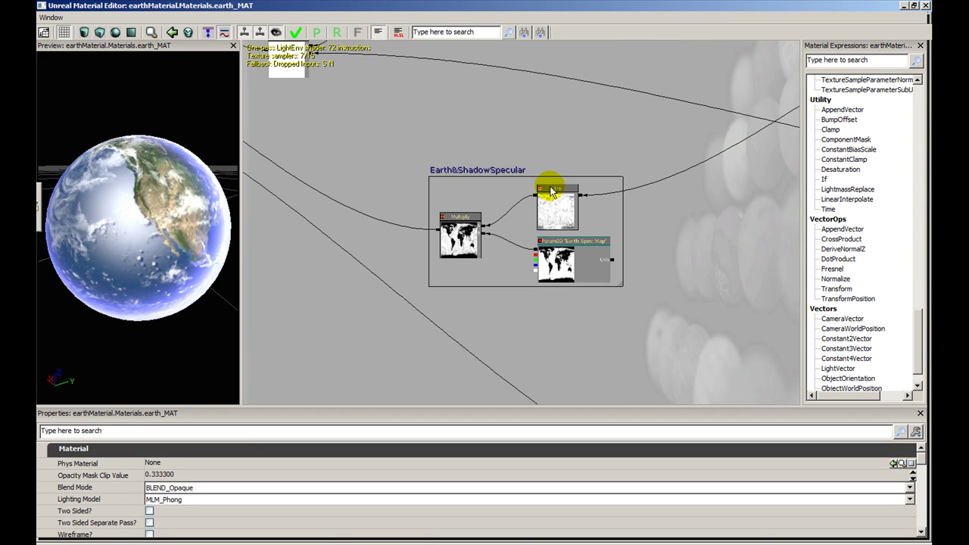
Examine the Earth&ShadowSpecular nodes and view the specular highlight around the clouds up close on the preview globe
scroll(551, 192, up, 4)
drag(495, 212, 496, 187)
right_drag(152, 234, 151, 174)
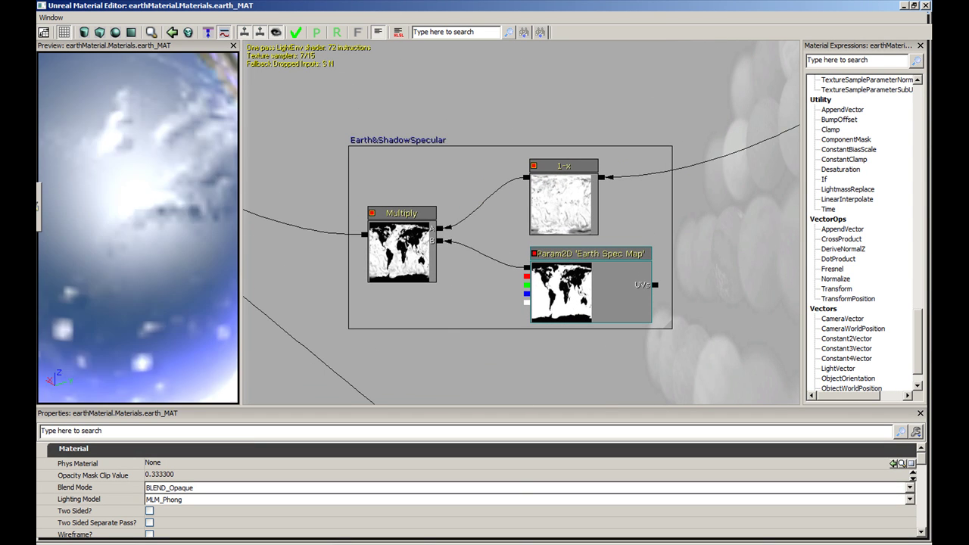
drag(138, 219, 155, 242)
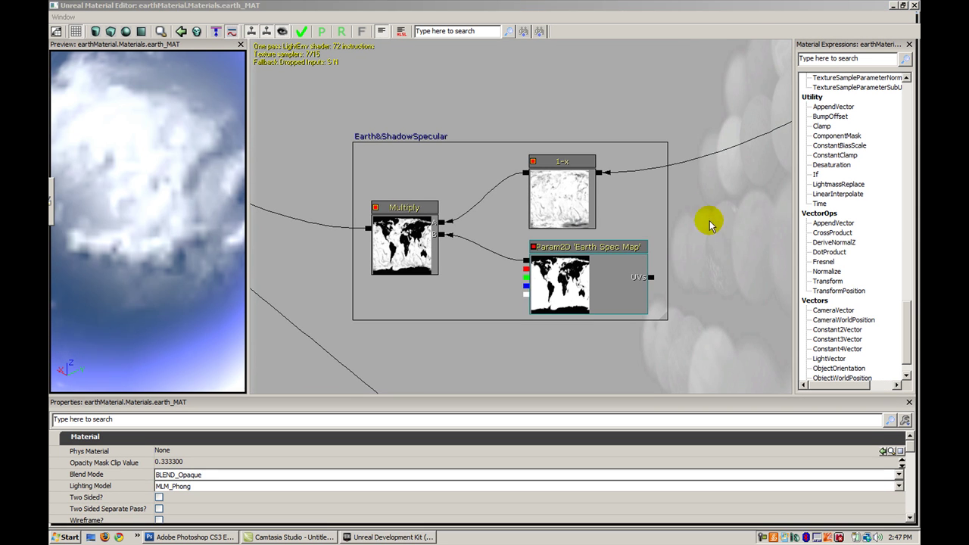
Inspect the 1-x node in the Earth&ShadowSpecular group and look up OneMinus among the Math expressions
drag(714, 225, 664, 206)
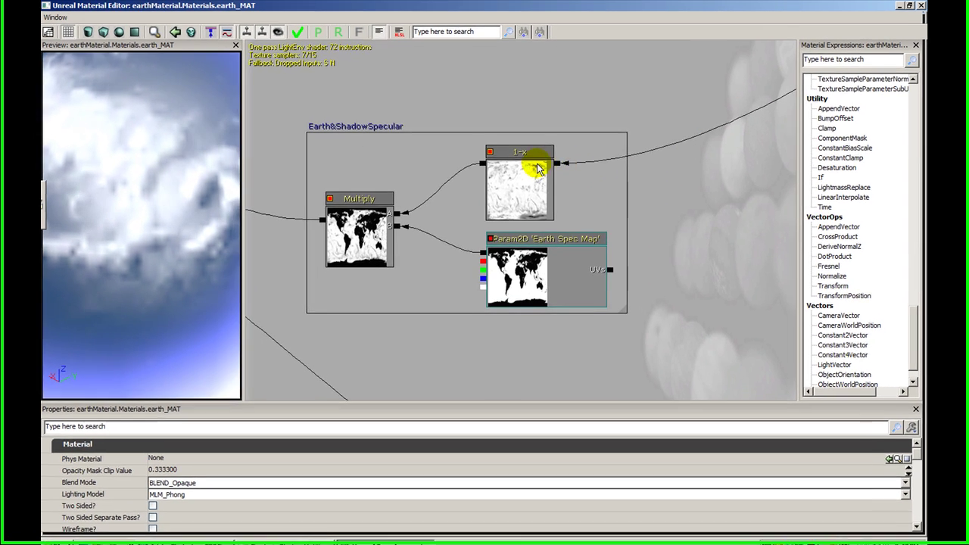
click(539, 164)
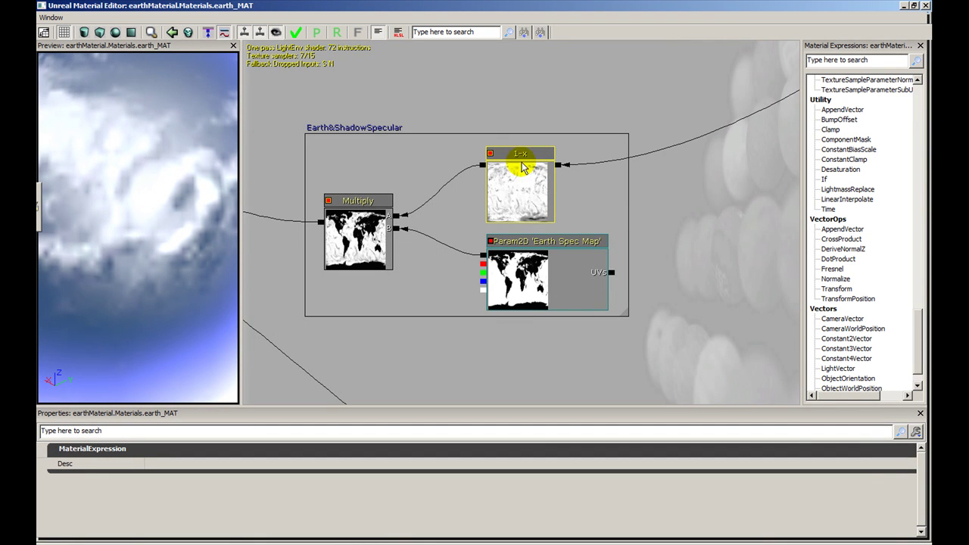
right_click(621, 171)
mouse_move(691, 270)
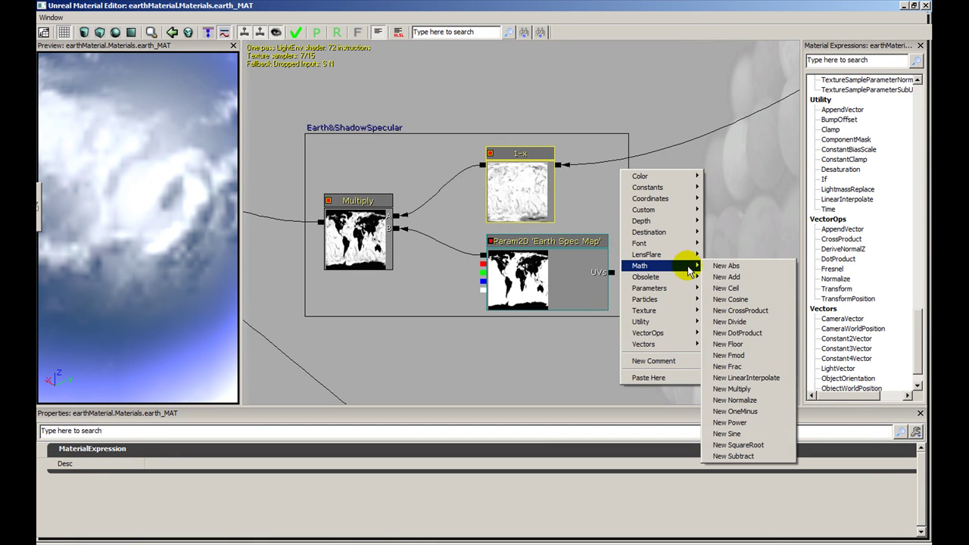
click(747, 169)
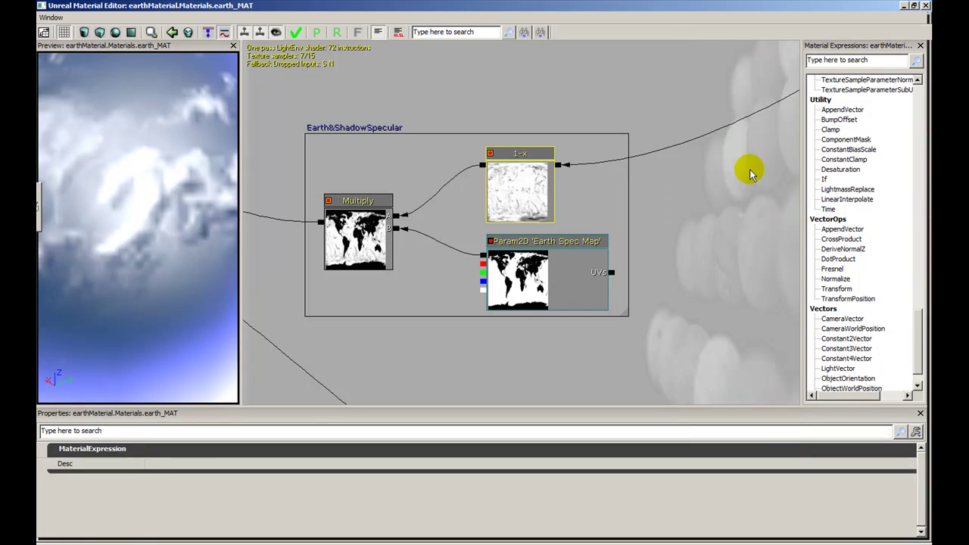
Check the texture of the Earth Spec Map parameter and how it is multiplied with the 1-x node
click(436, 196)
click(525, 266)
drag(470, 202, 536, 215)
scroll(536, 214, down, 3)
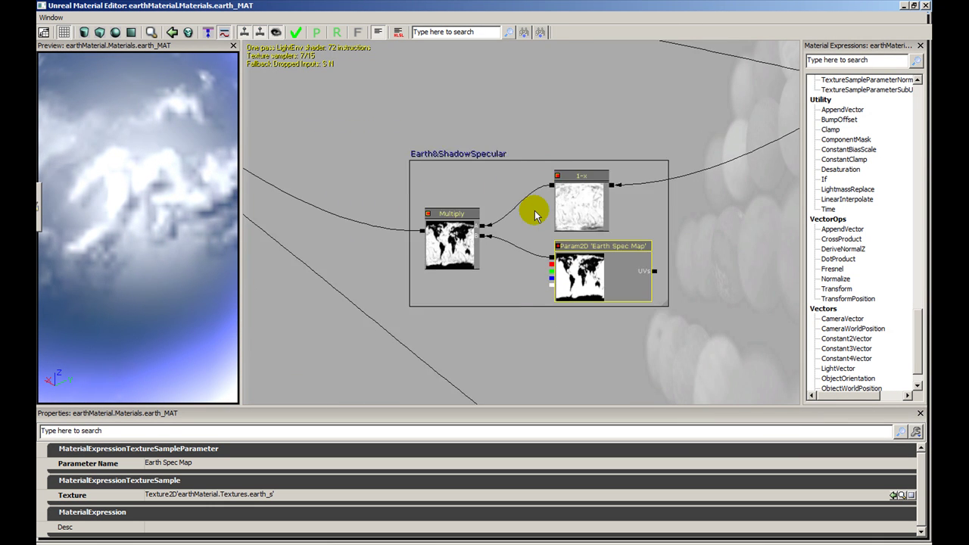
Trace the material's Specular and SpecularPower inputs and check the default value of the ReflectionSpecPower parameter
drag(396, 128, 708, 223)
drag(464, 154, 625, 225)
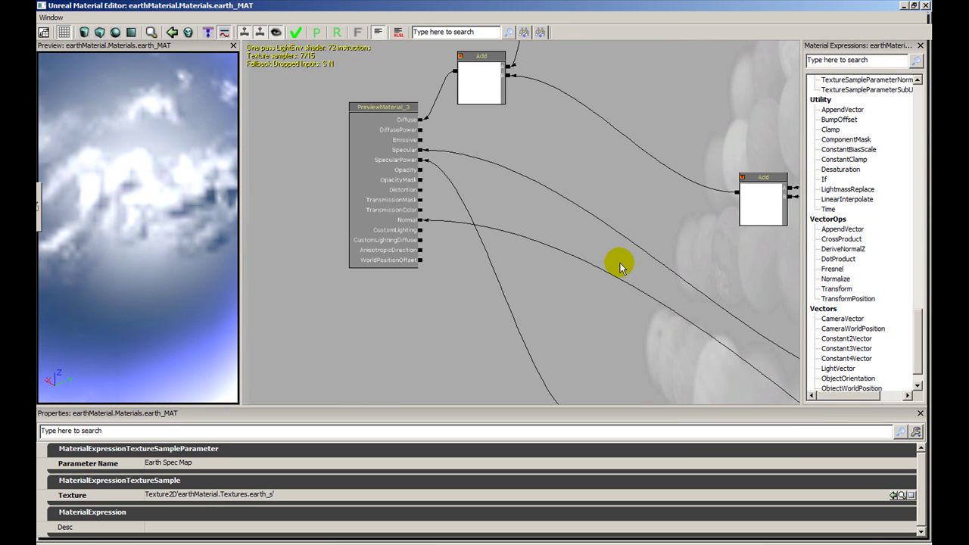
drag(619, 266, 555, 135)
click(557, 291)
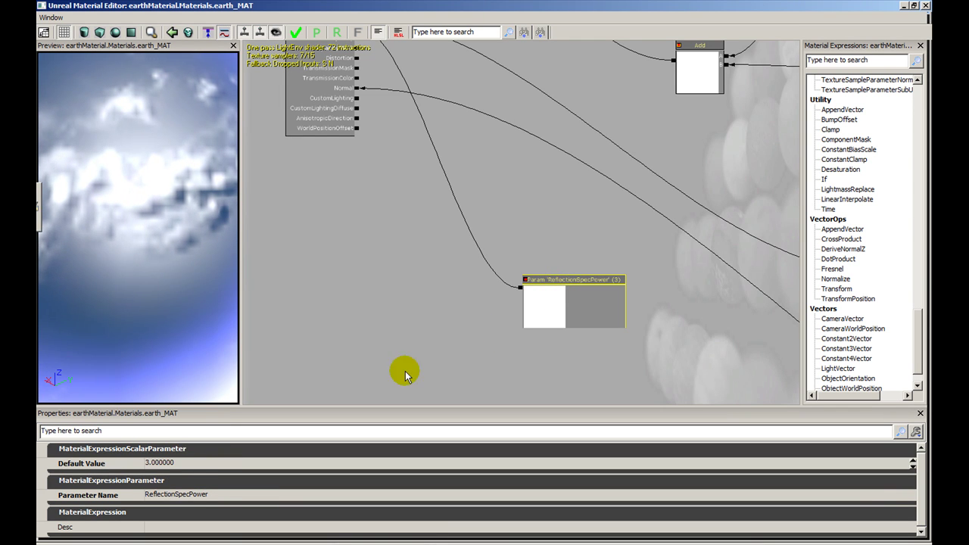
mouse_move(202, 317)
right_down()
mouse_move(201, 284)
mouse_move(201, 341)
mouse_move(201, 317)
right_up()
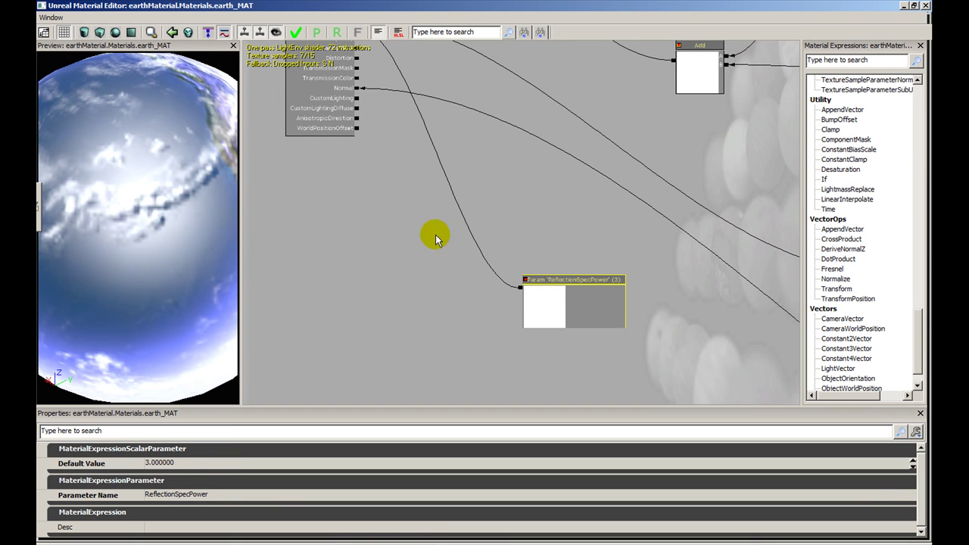
Bring up the Night Lights group and rotate the preview globe to view its land areas
drag(480, 220, 448, 287)
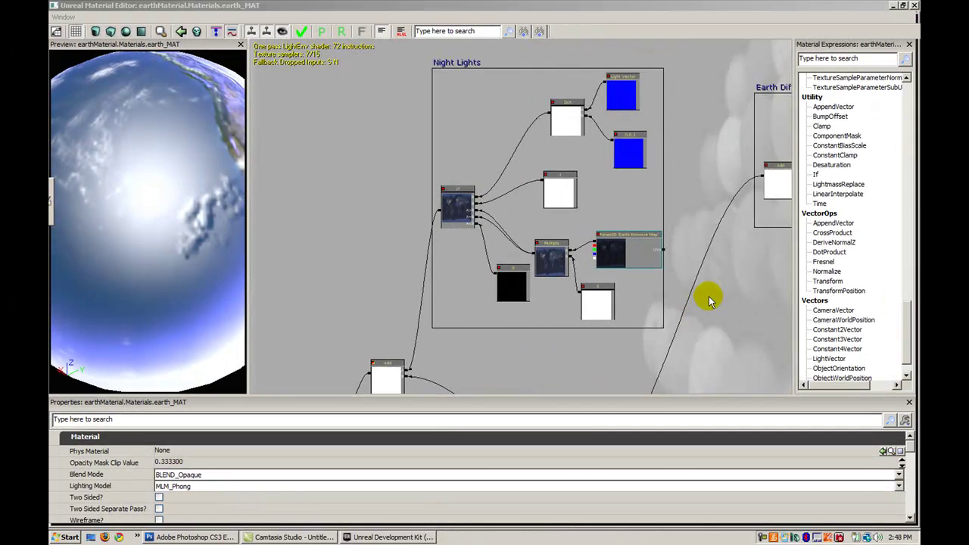
drag(708, 296, 706, 302)
drag(196, 229, 123, 221)
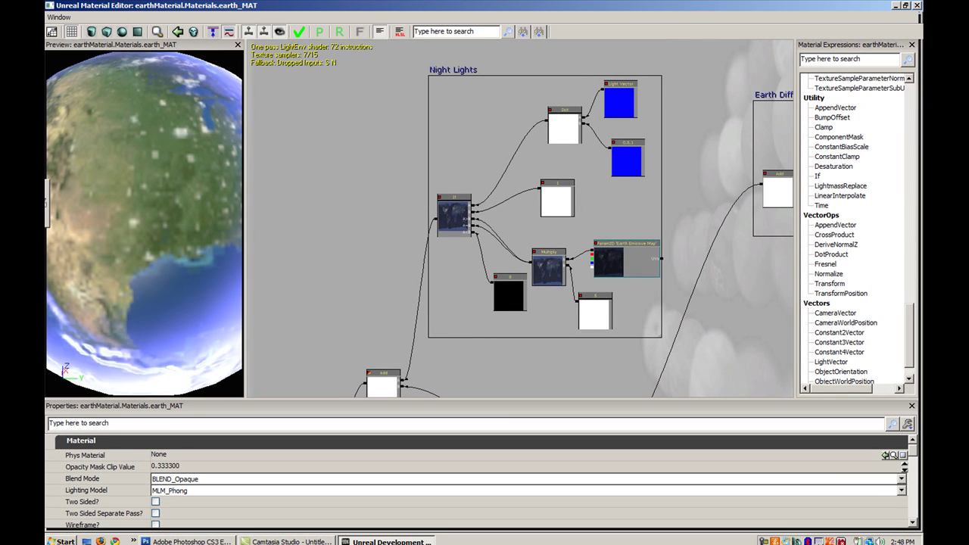
drag(193, 221, 189, 223)
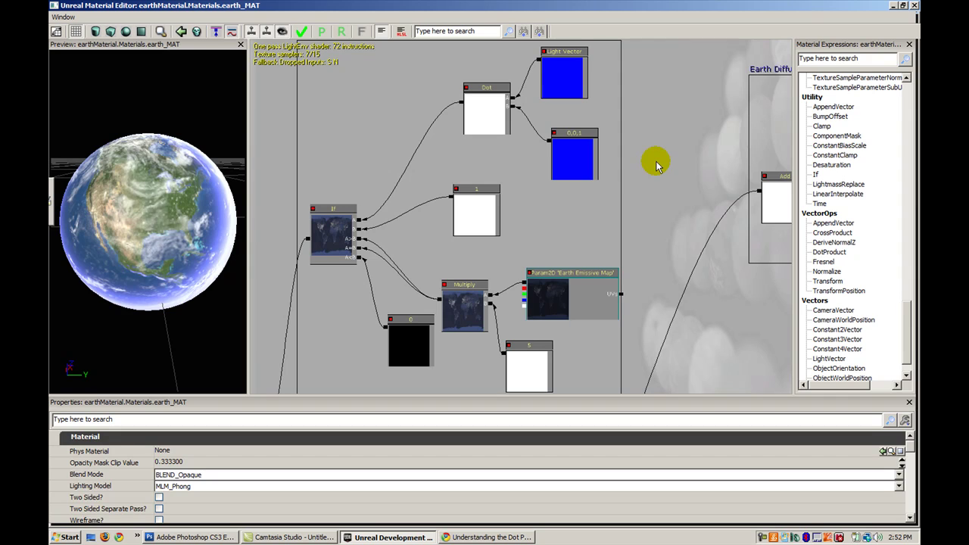
Inspect the Light Vector node in the Night Lights group and look up the available Vectors expressions
click(574, 80)
right_click(635, 76)
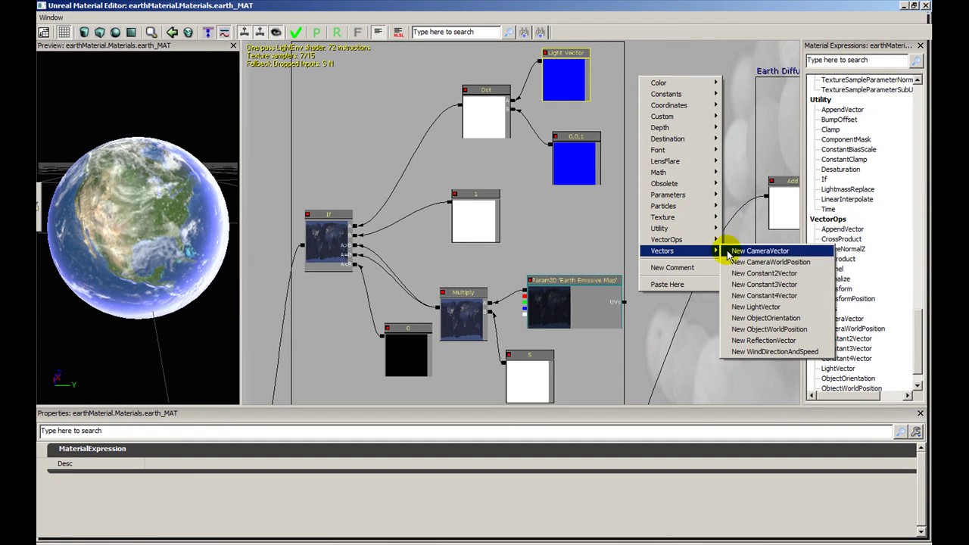
click(685, 161)
Check the 0,0,1 constant vector's values and how the Dot node feeds the If node
click(563, 161)
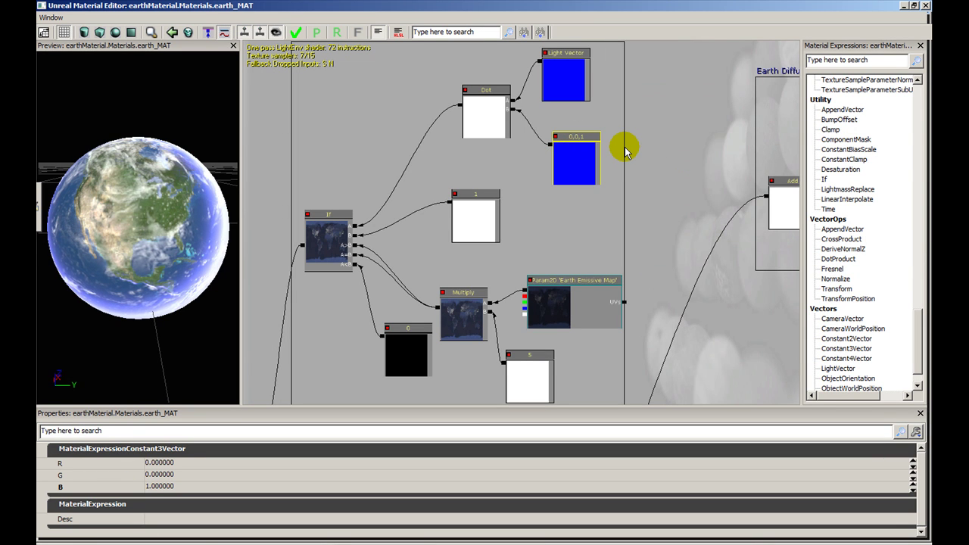
click(499, 126)
drag(359, 231, 358, 229)
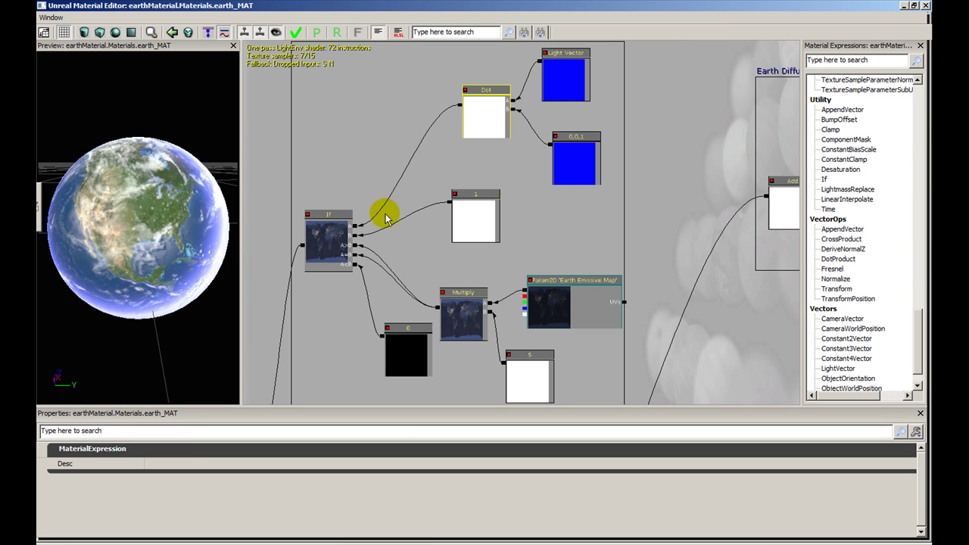
Inspect the Light Vector node and the 0,0,1 constant vector together with the Dot node they feed
click(567, 162)
click(555, 63)
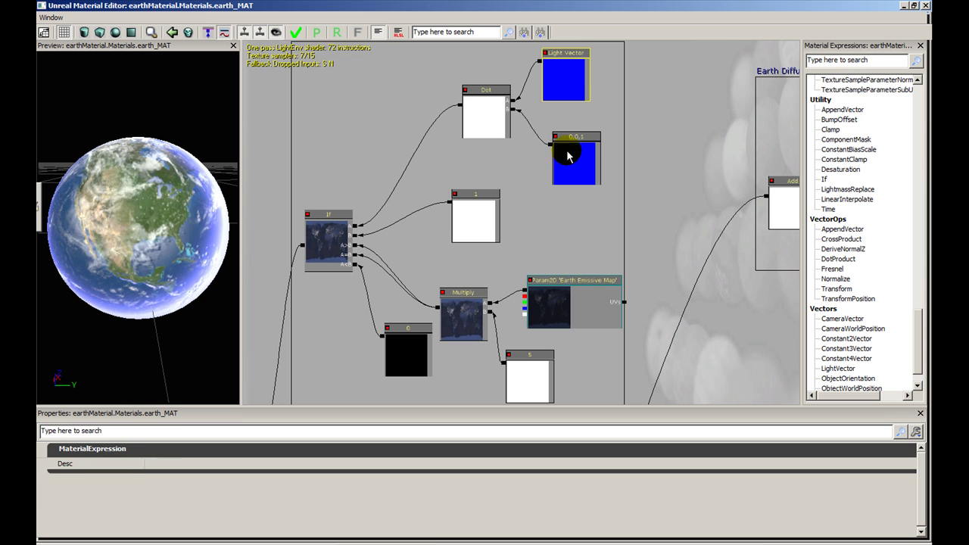
click(567, 154)
click(567, 81)
click(567, 168)
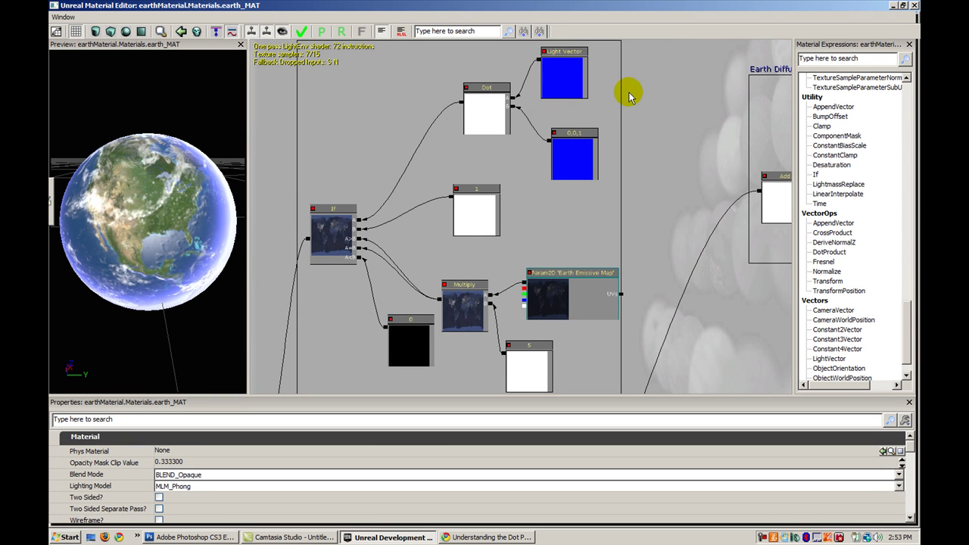
ctrl+alt+drag(658, 57, 490, 167)
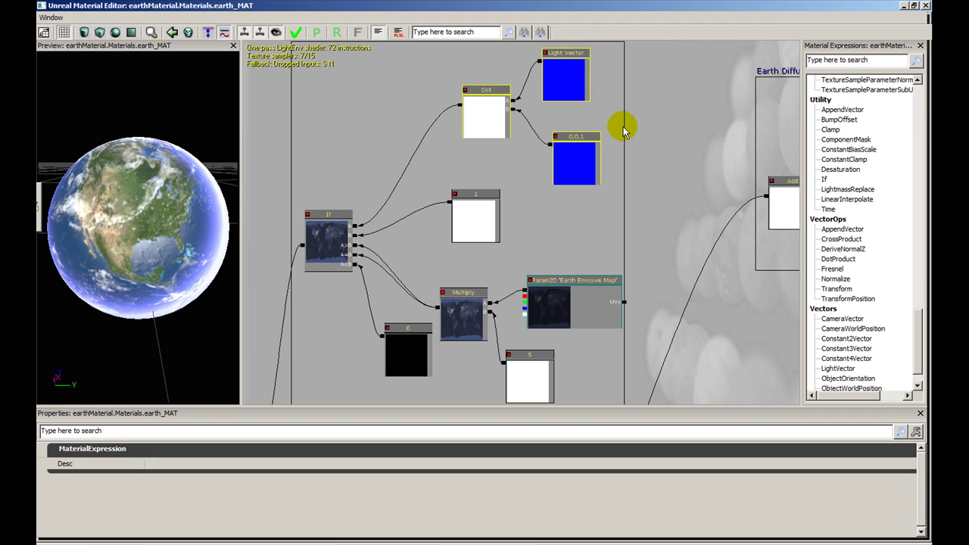
click(621, 127)
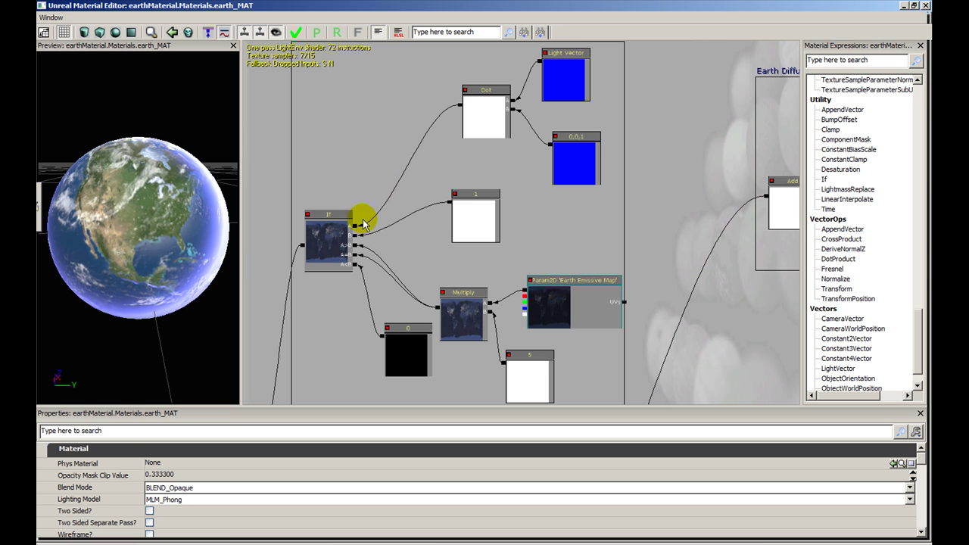
Examine the If node's A and B inputs from the Dot node and the constant 1, plus its A>B connection
click(465, 210)
drag(475, 175, 500, 121)
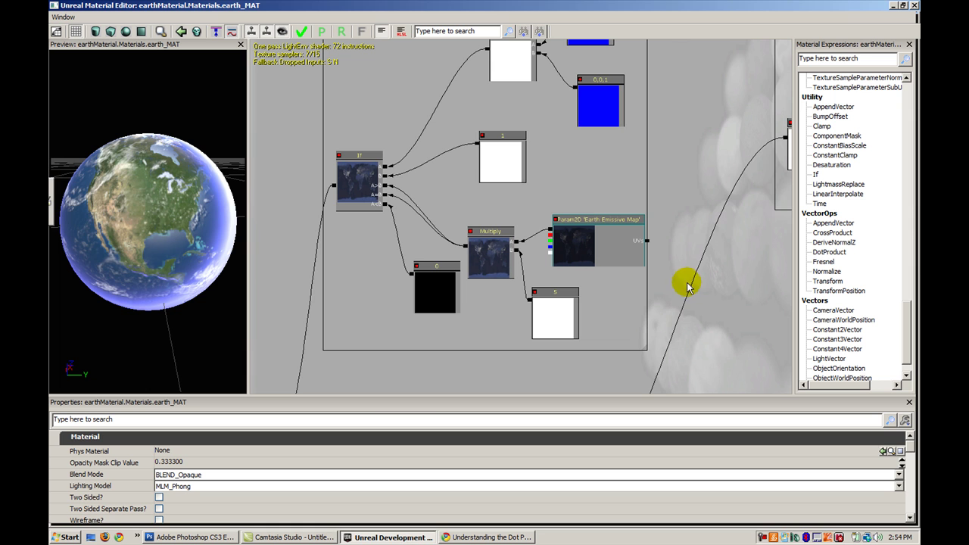
drag(411, 190, 395, 155)
scroll(459, 182, up, 2)
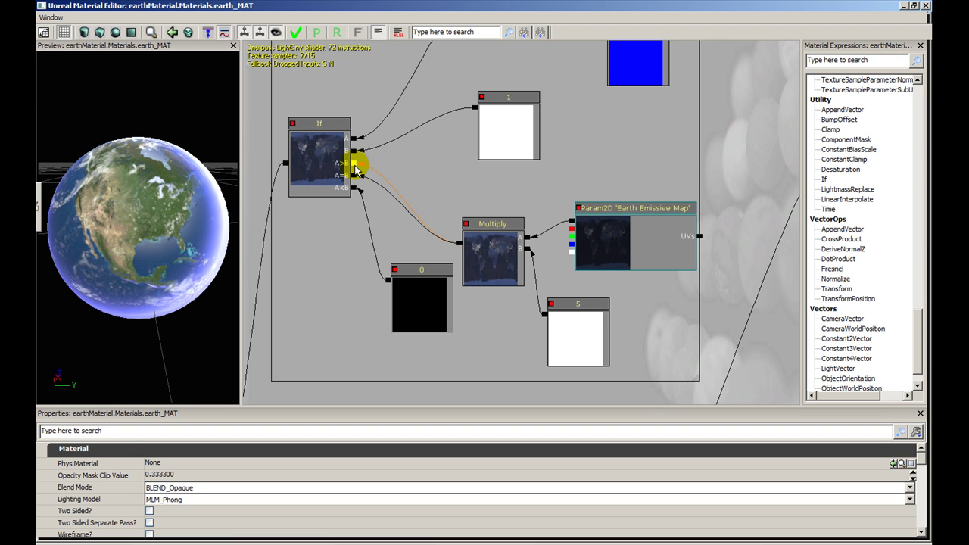
drag(428, 147, 378, 288)
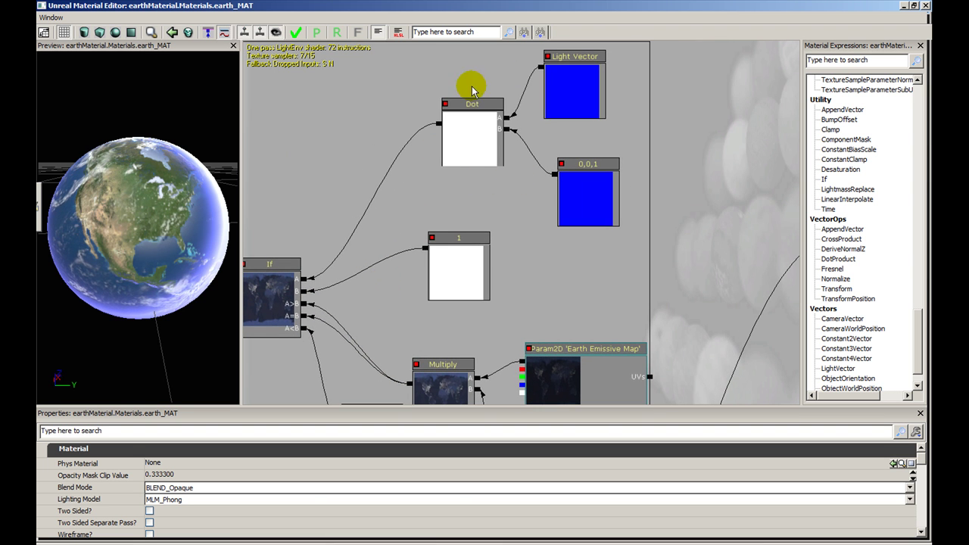
drag(488, 201, 518, 136)
drag(368, 273, 365, 220)
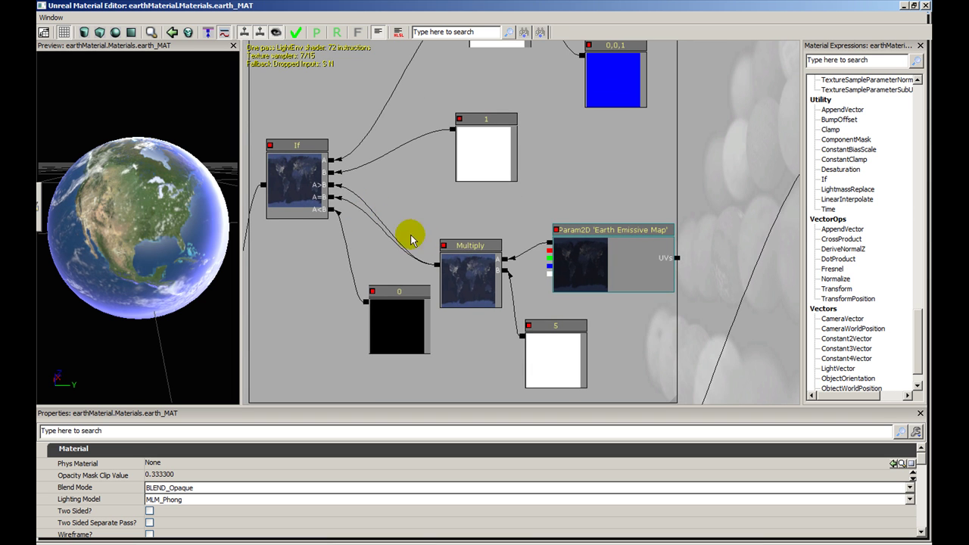
Inspect the Multiply node and the Earth Emissive Map and constant 5 connected to it
click(465, 280)
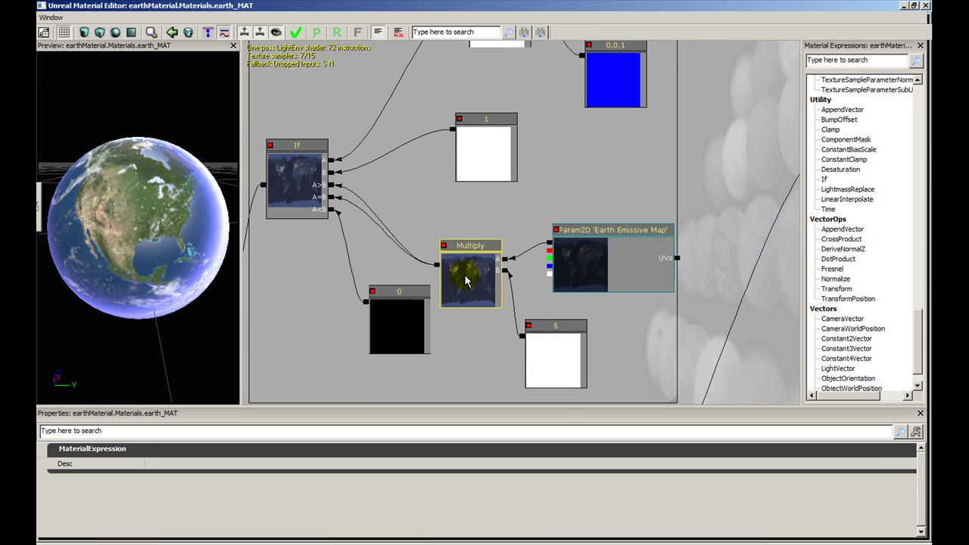
click(569, 270)
click(573, 350)
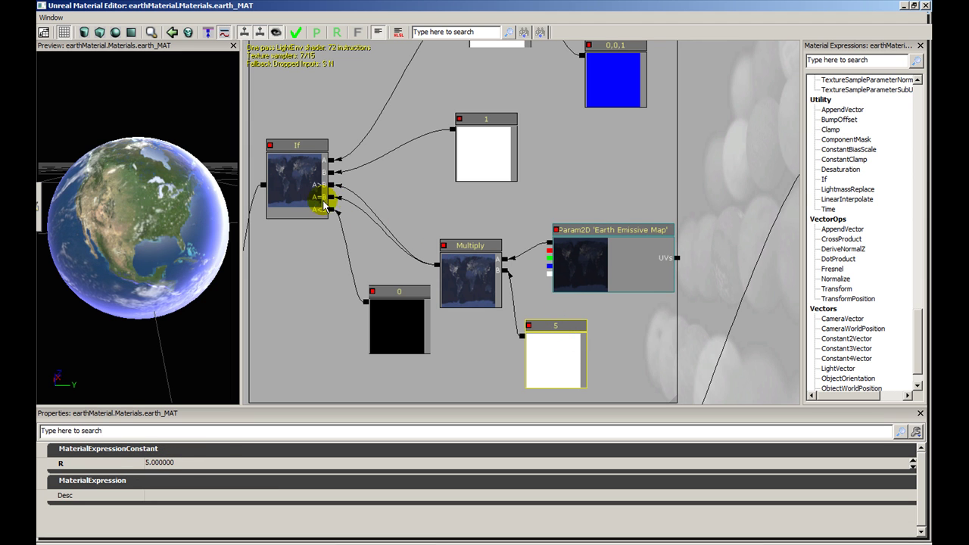
drag(462, 222, 469, 213)
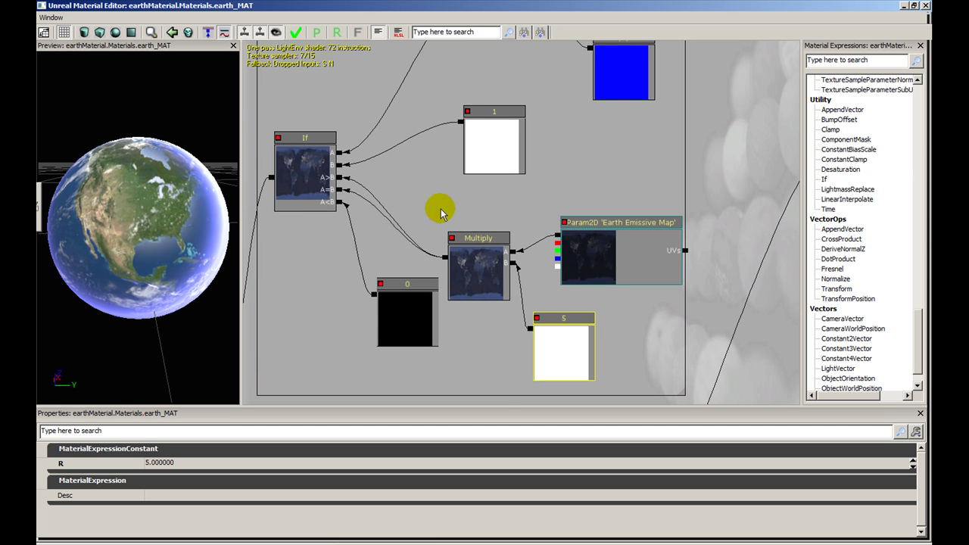
Check the value of the constant 0 node wired to the If node's A<B input
drag(403, 206, 441, 274)
click(428, 345)
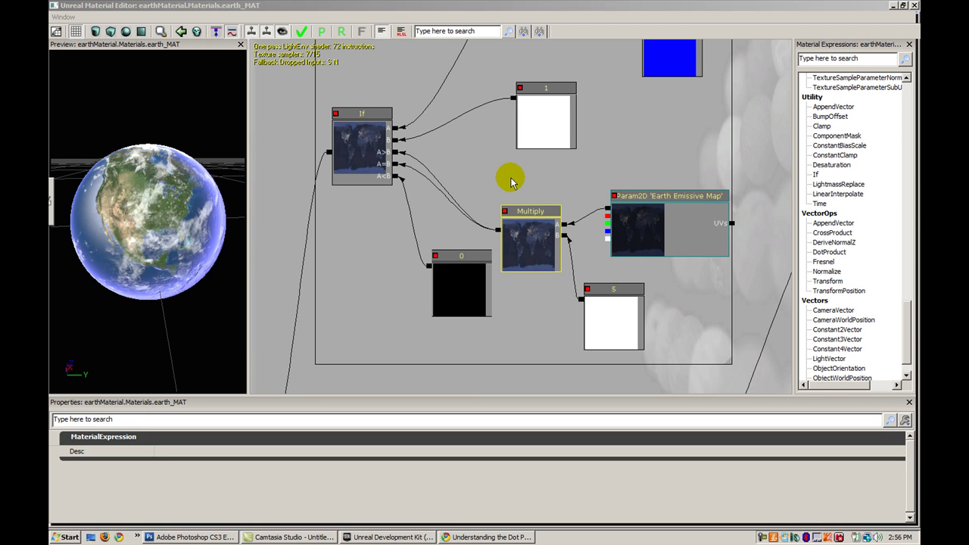
click(505, 183)
drag(505, 182, 498, 196)
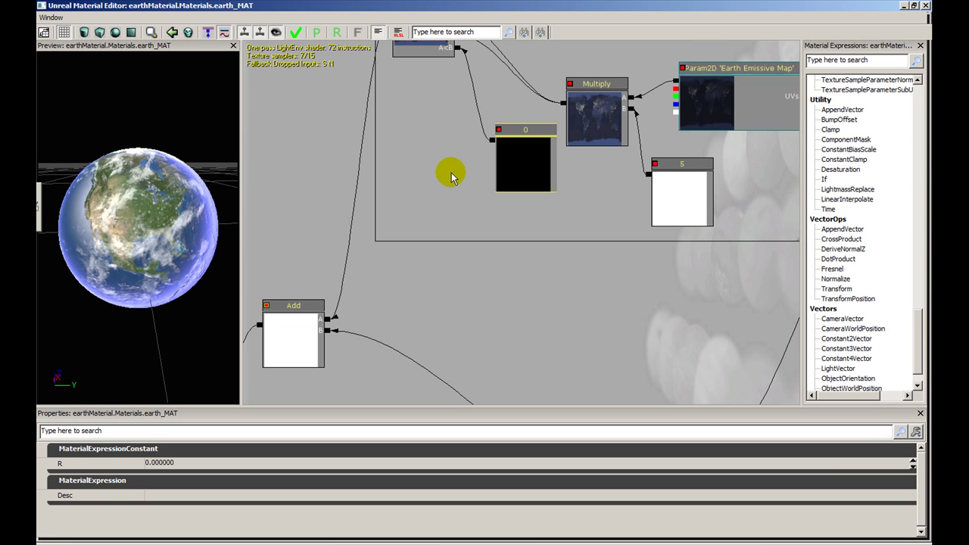
Trace the Night Lights group's output through the Add node to the material's Diffuse input
drag(452, 177, 550, 249)
scroll(466, 174, down, 7)
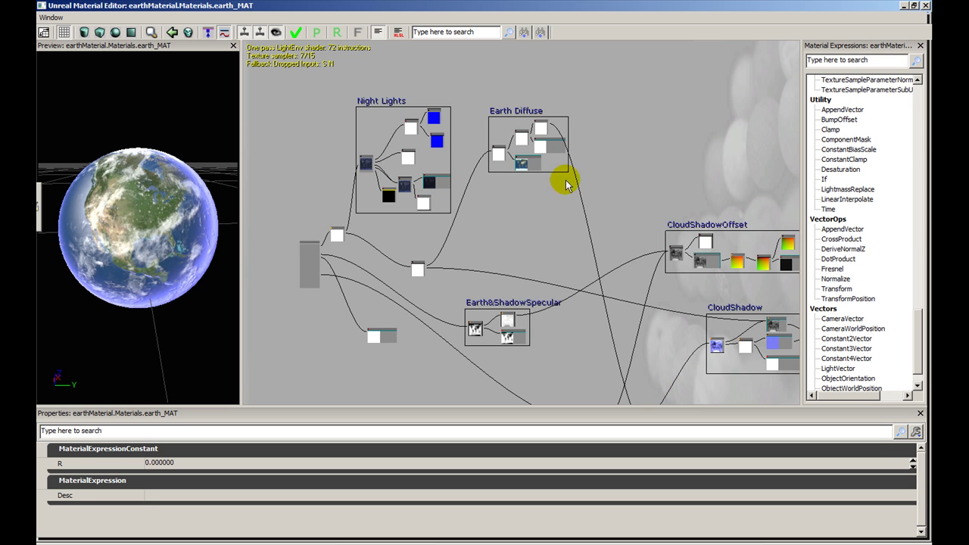
scroll(484, 227, up, 5)
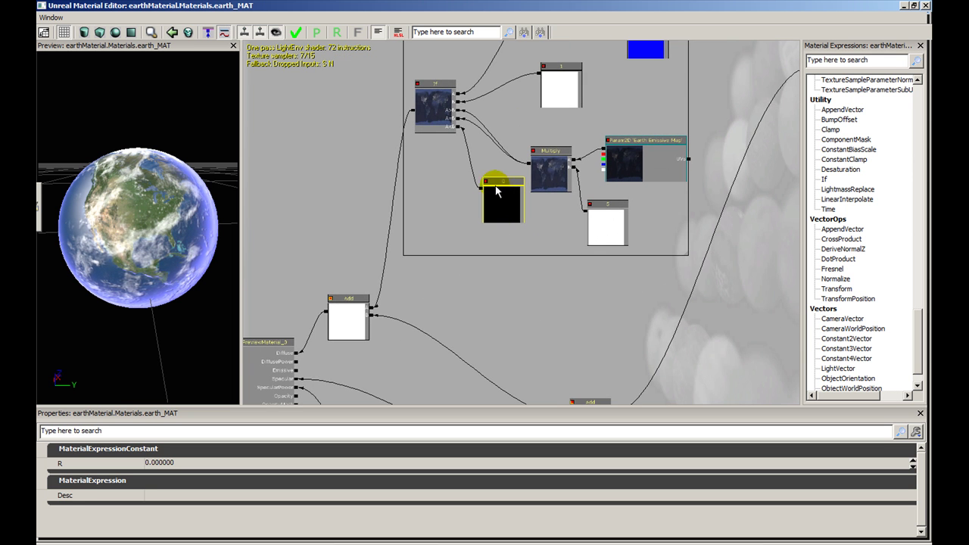
drag(427, 253, 434, 312)
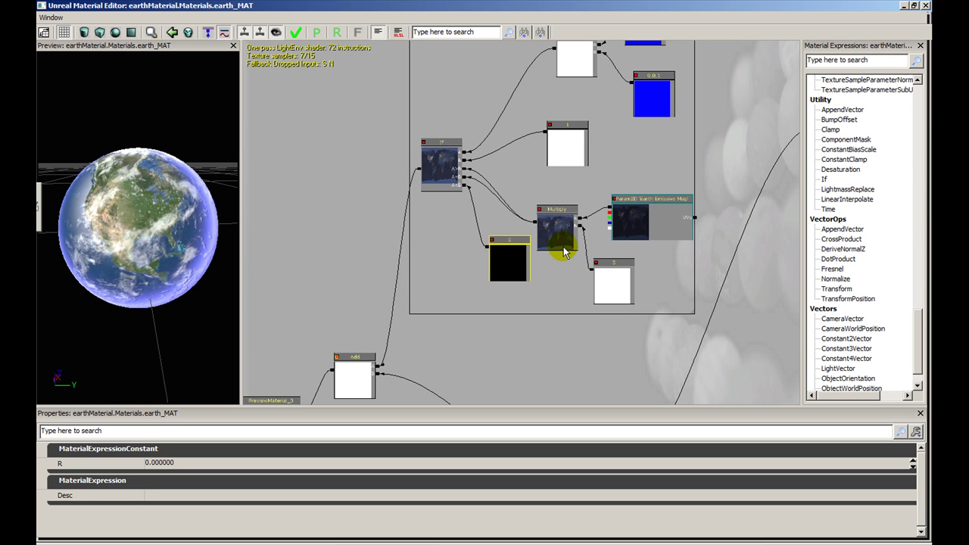
drag(540, 183, 502, 211)
scroll(530, 221, up, 3)
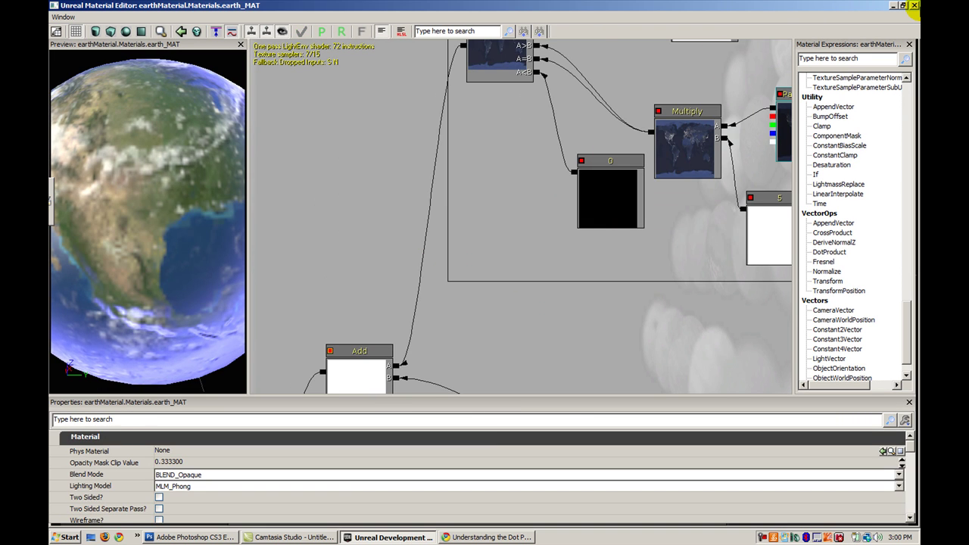
Close the earth_MAT material and open the earth_MIC material instance for editing from the earthMaterial package
click(913, 6)
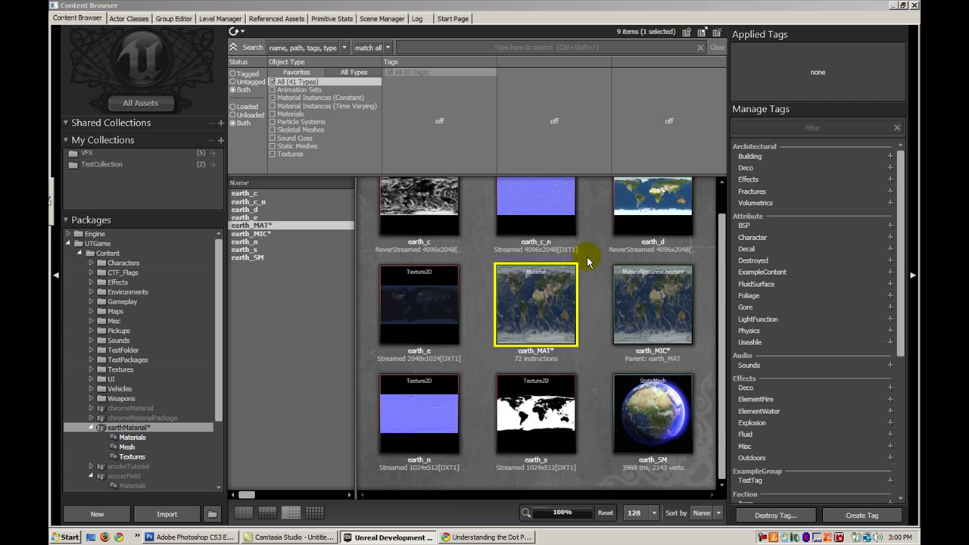
right_click(564, 294)
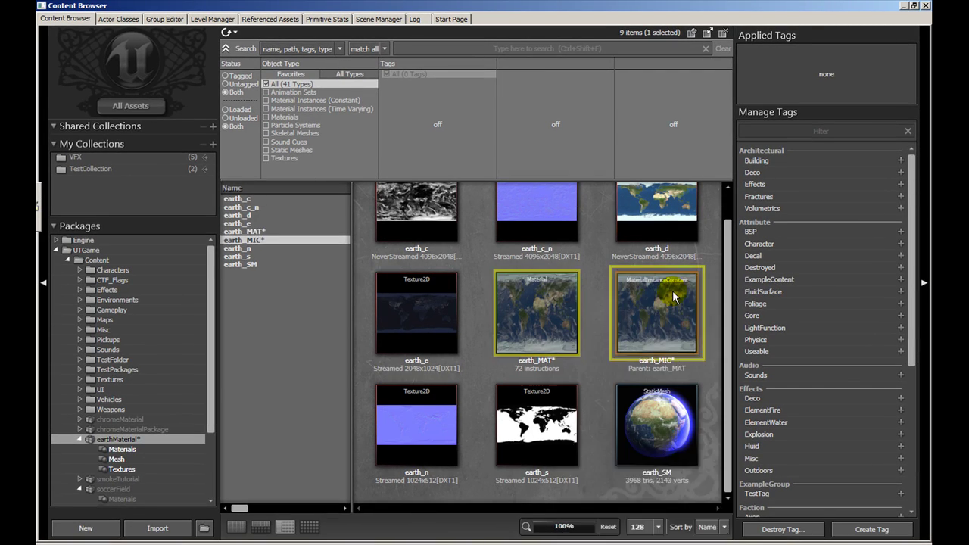
click(678, 310)
double_click(738, 354)
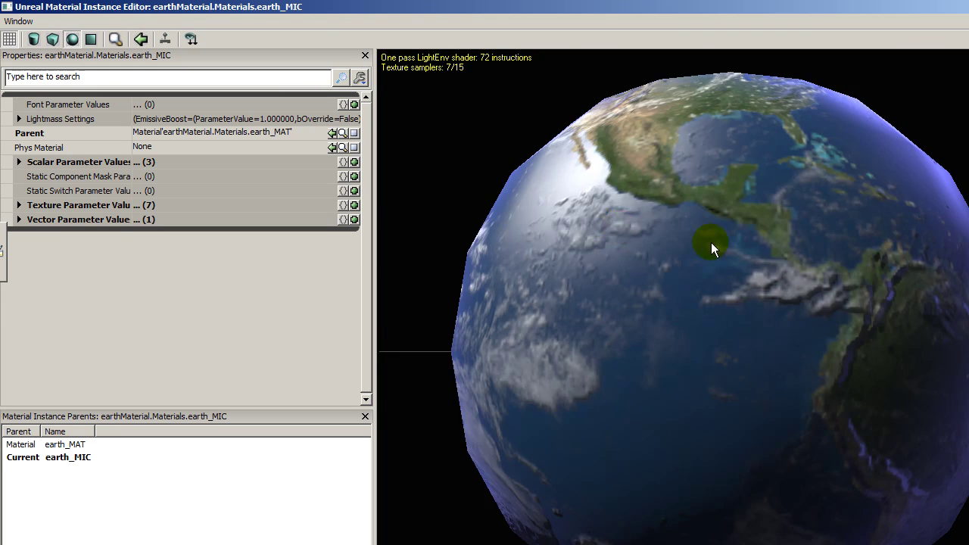
Preview earth_MIC on the cube, cylinder and sphere primitives and orbit around the resulting globe
scroll(711, 243, down, 2)
drag(723, 247, 759, 339)
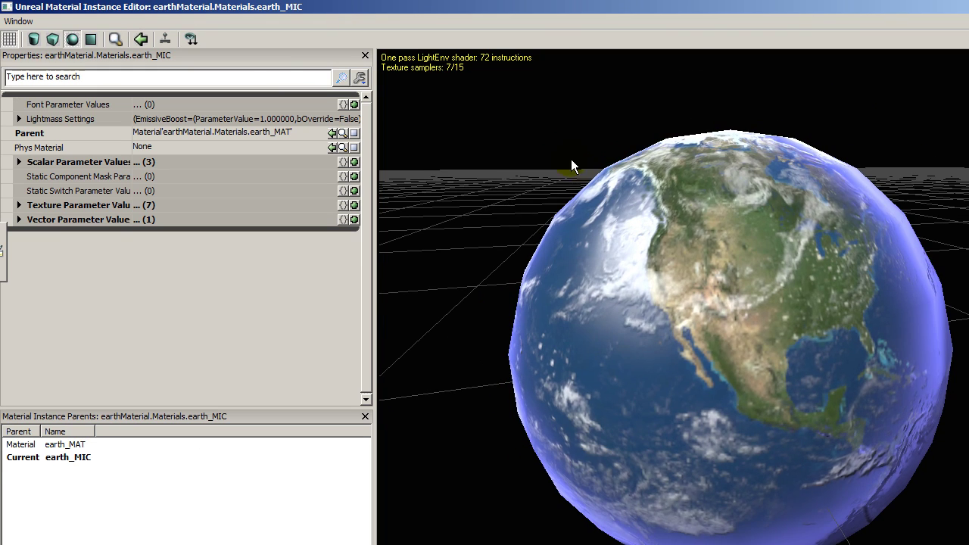
click(52, 38)
click(34, 38)
click(52, 39)
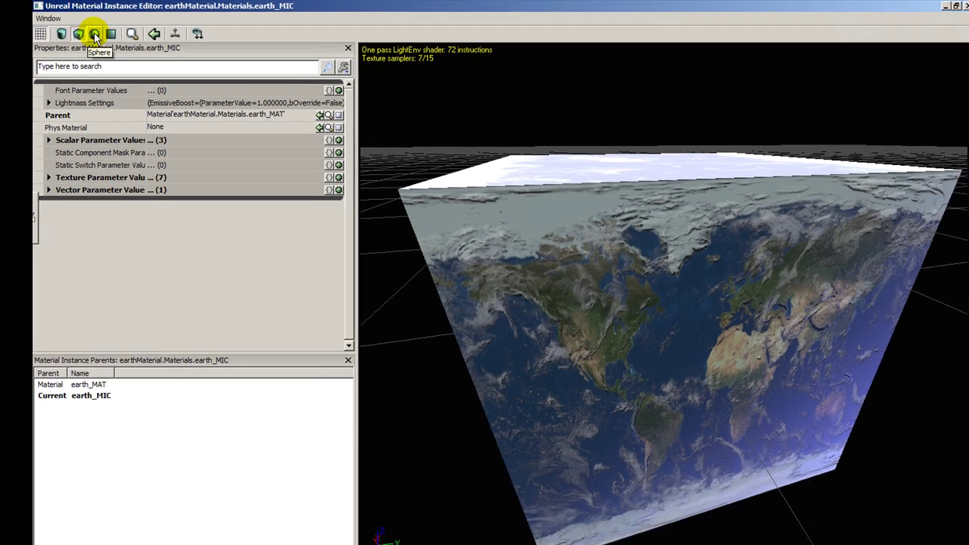
click(74, 40)
right_drag(468, 155, 468, 176)
drag(467, 155, 317, 137)
drag(511, 172, 643, 169)
Expand the instance's vector, texture and scalar parameter values and the Atmosphere Color components
click(78, 178)
click(78, 166)
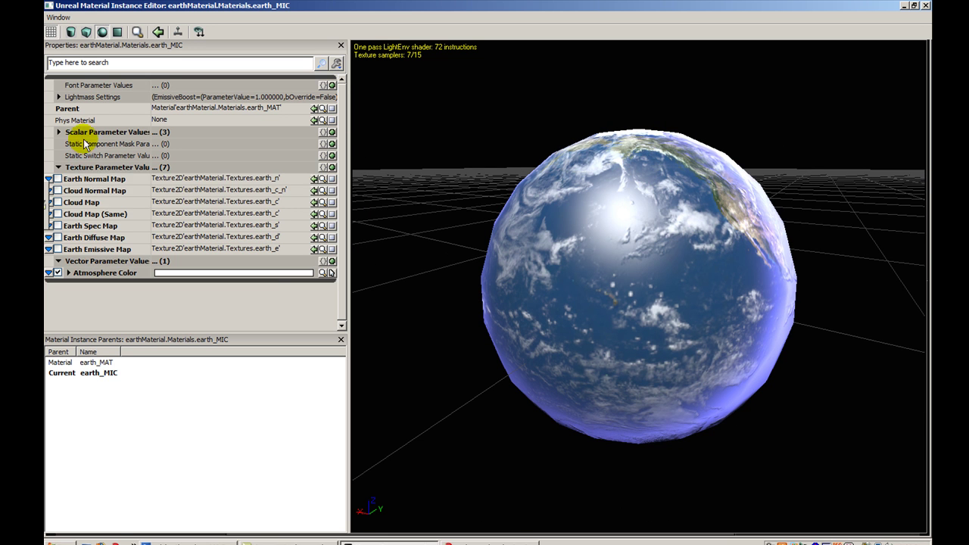
click(77, 132)
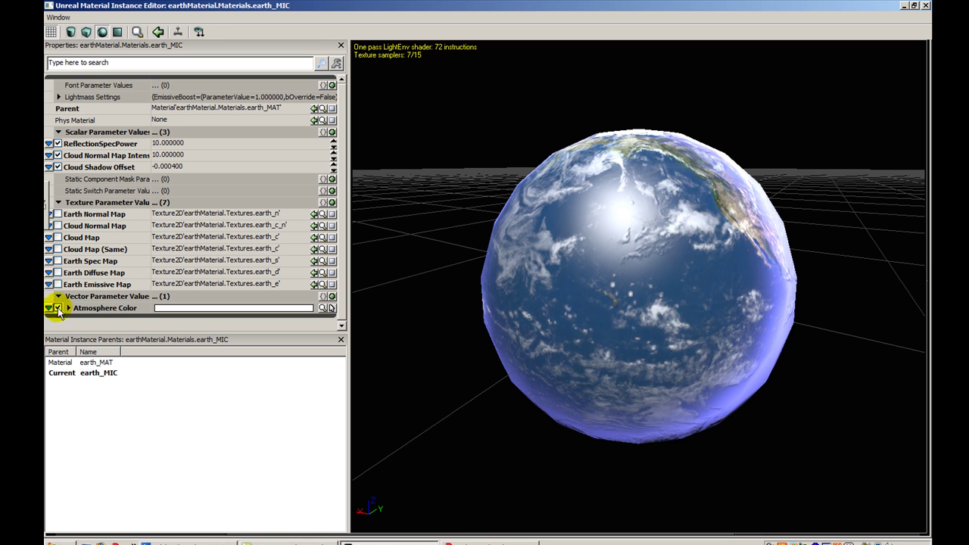
click(69, 309)
scroll(254, 299, down, 1)
Try G values of 100 and 0 for the Atmosphere Color parameter
click(268, 309)
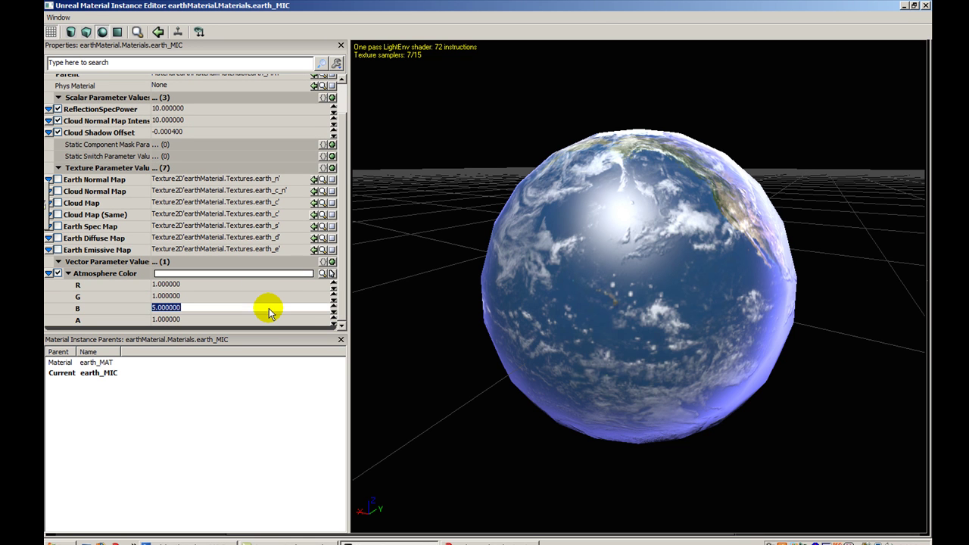
key(Up)
key(Up)
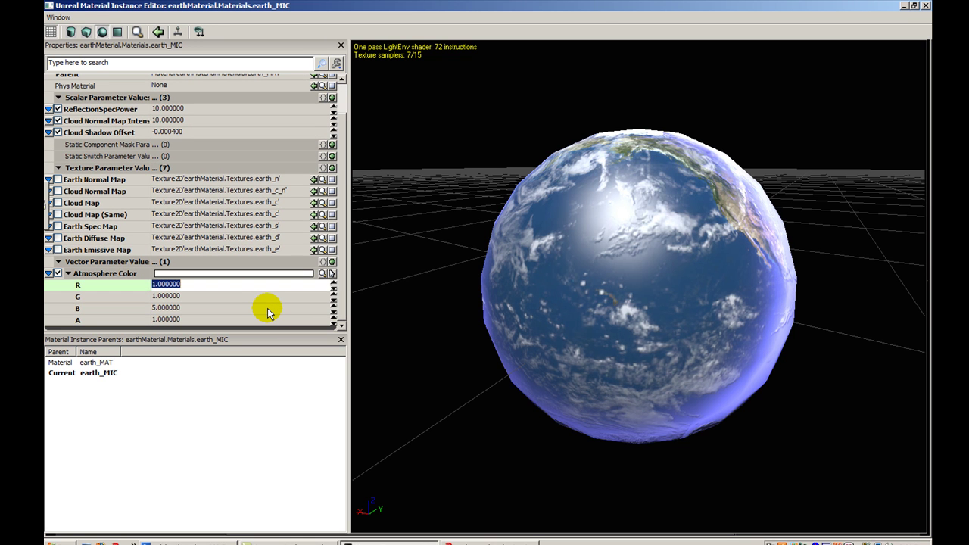
key(Down)
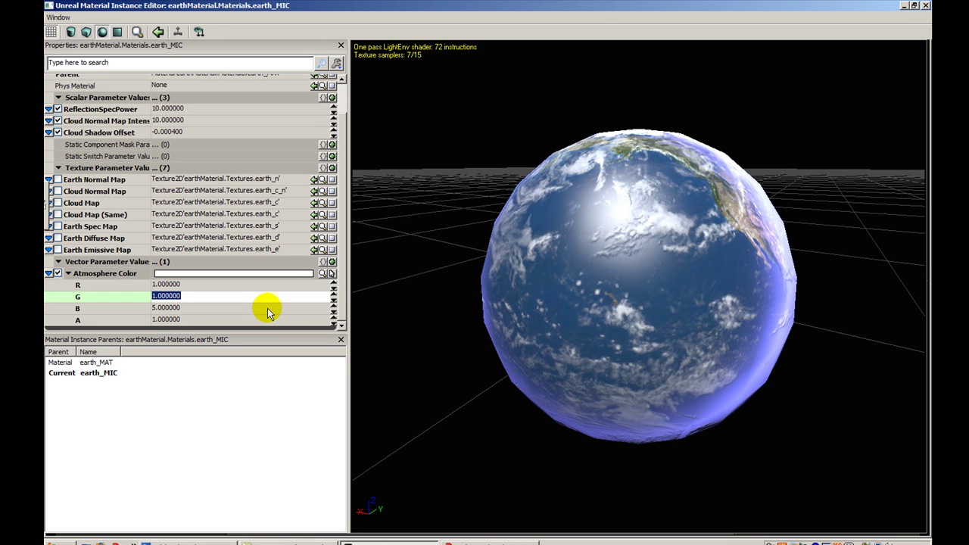
text(100)
key(Return)
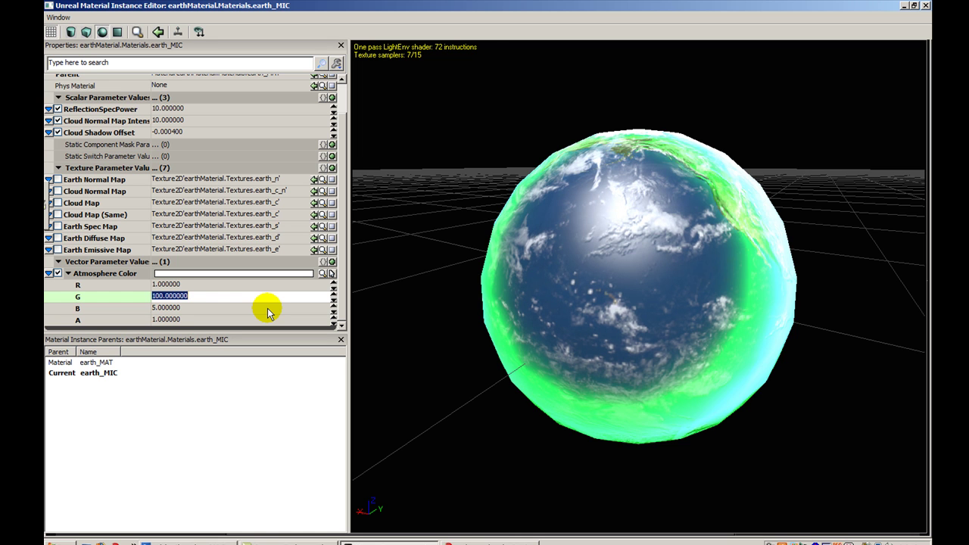
key(Return)
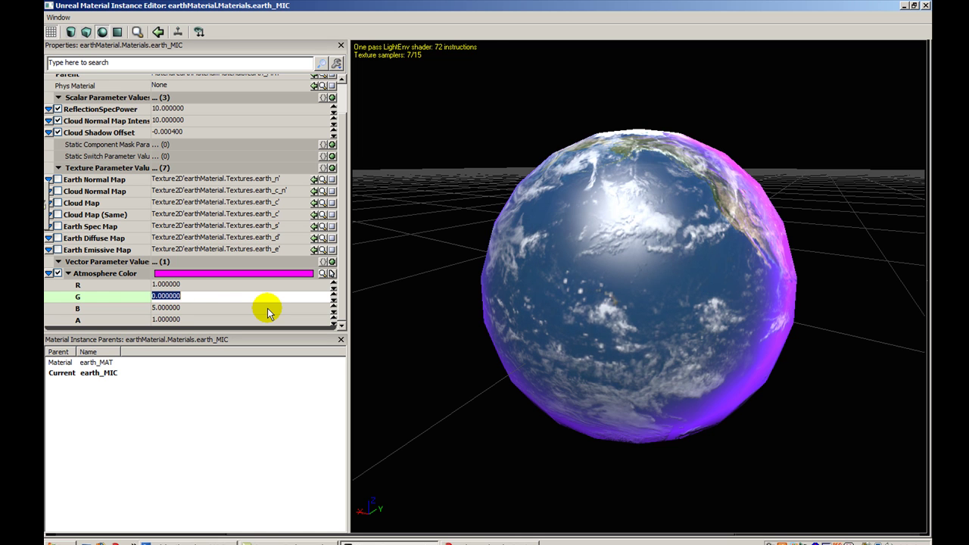
Set the Atmosphere Color's G value to 1 and collapse its components
key(Up)
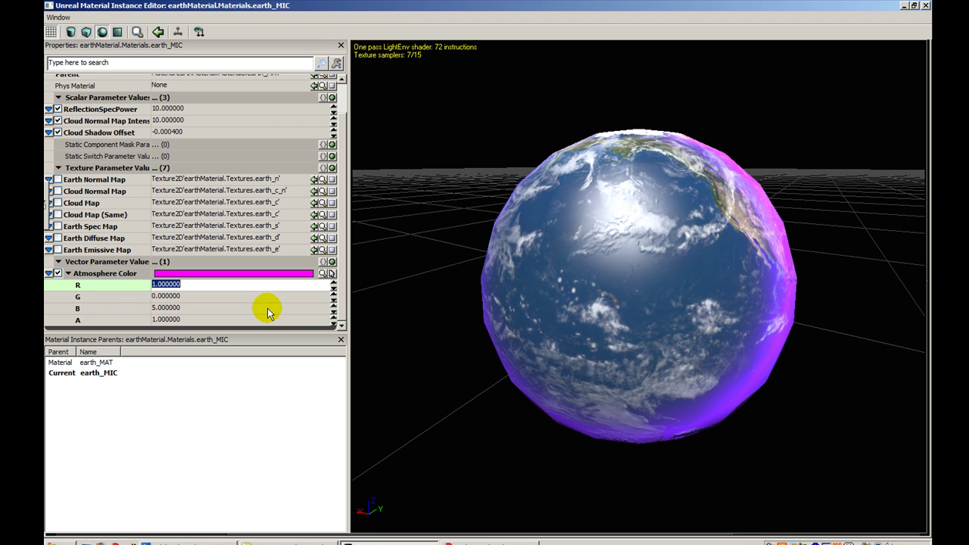
key(Down)
text(1)
key(Return)
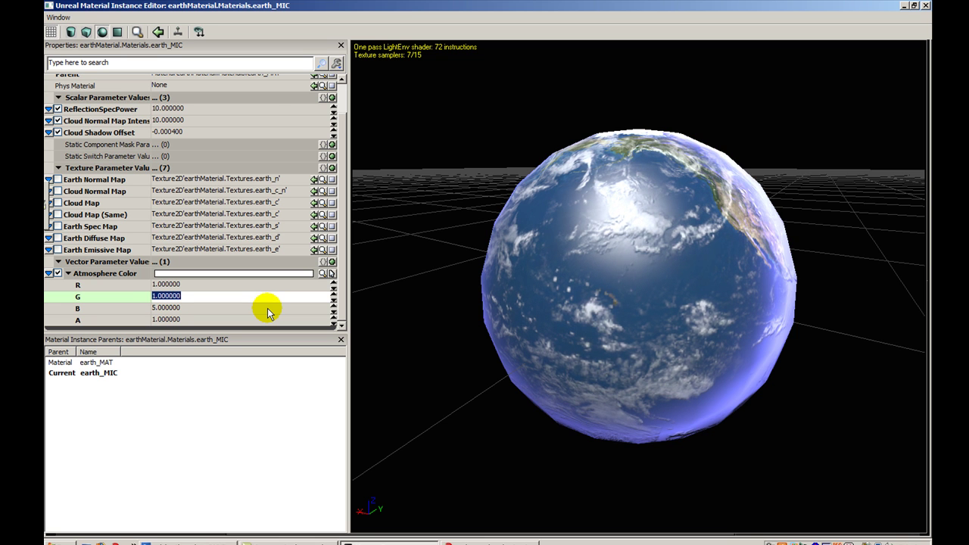
double_click(106, 275)
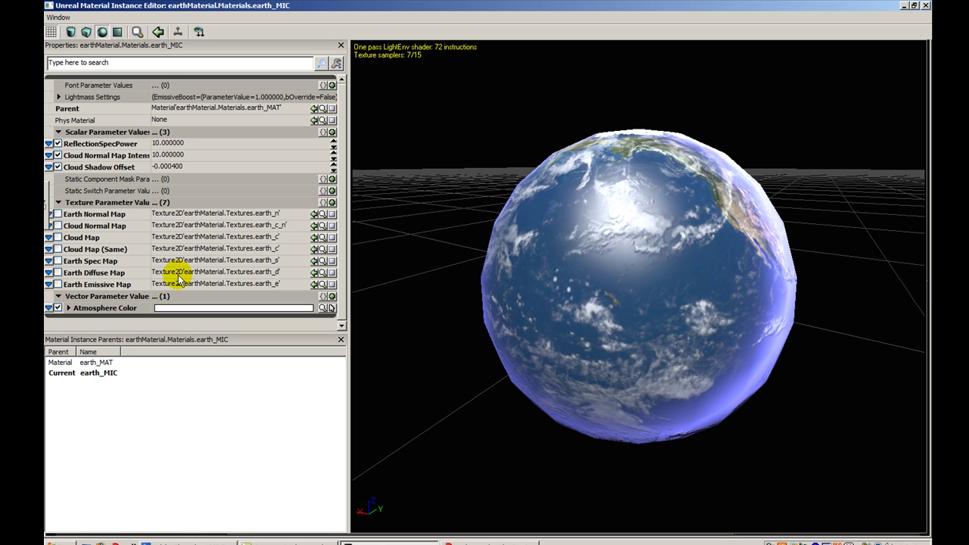
Look over the Earth Emissive Map texture parameter and orbit the globe to view its darker side
click(178, 284)
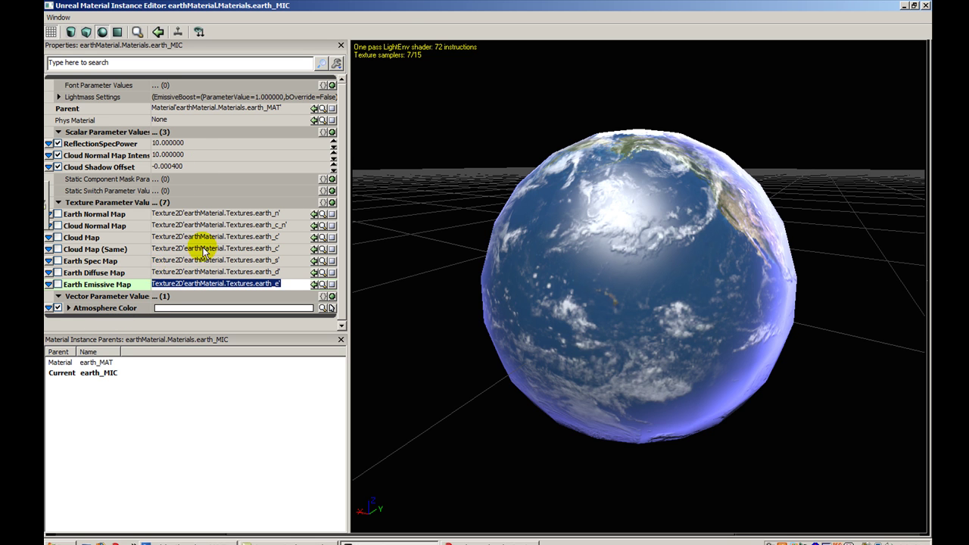
drag(433, 210, 356, 186)
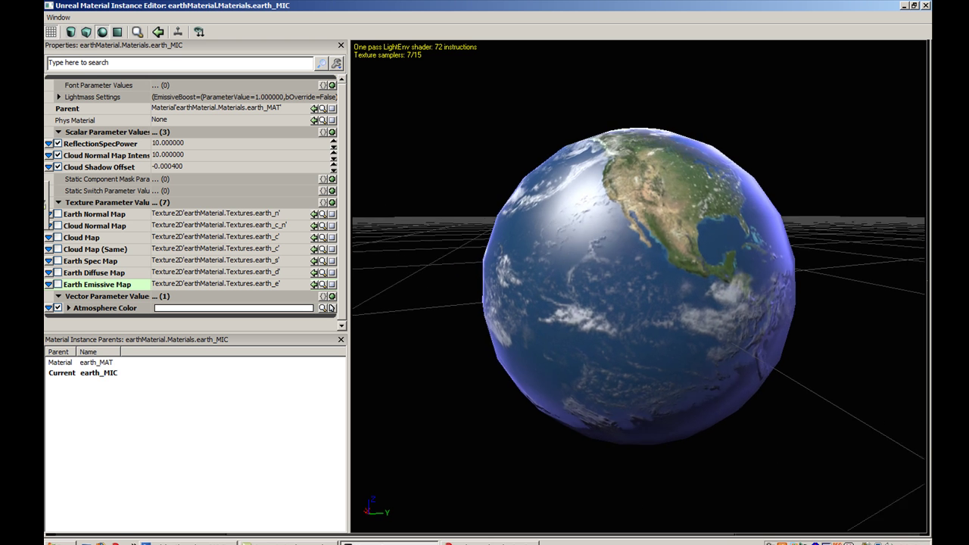
drag(471, 187, 490, 210)
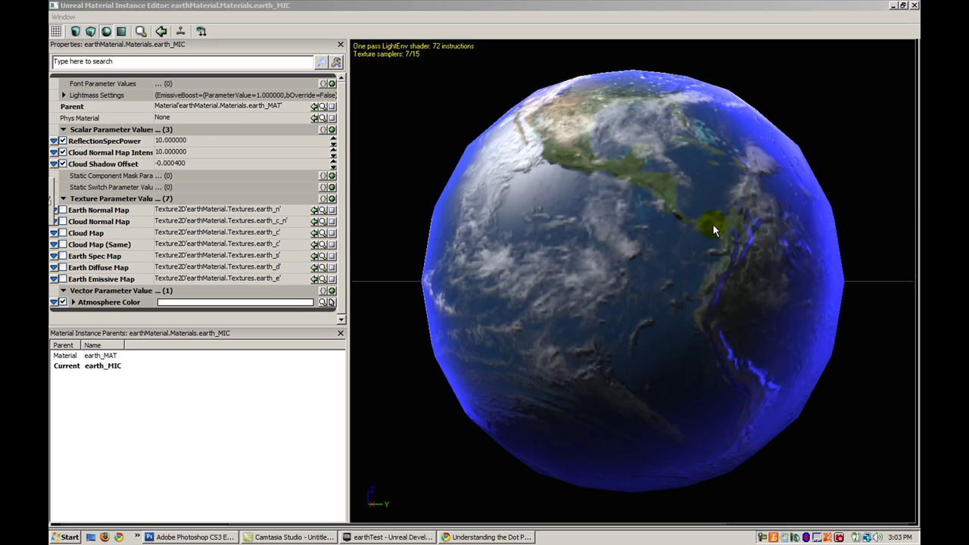
Orbit the globe back toward its lit side and collapse the instance's vector, texture and scalar parameter groups
drag(714, 227, 666, 254)
click(97, 290)
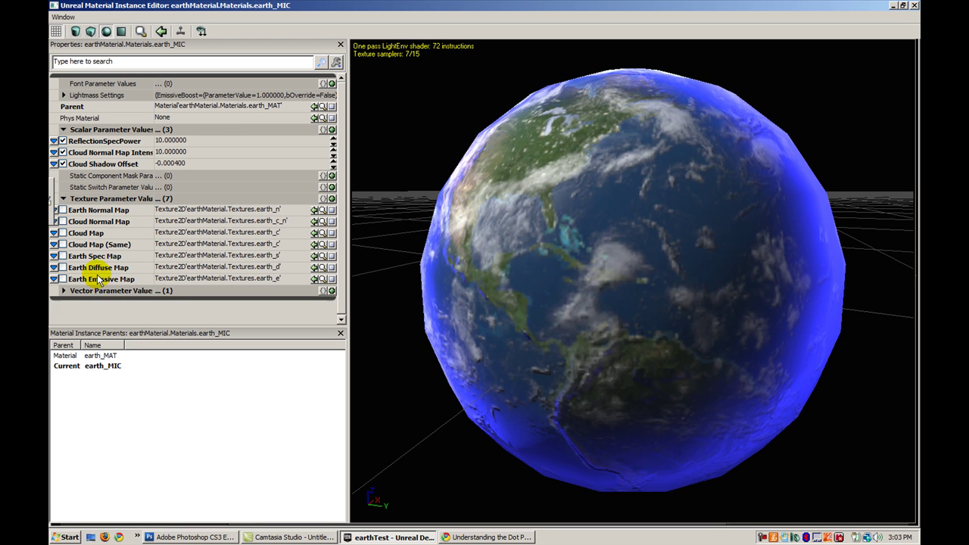
click(88, 199)
click(101, 131)
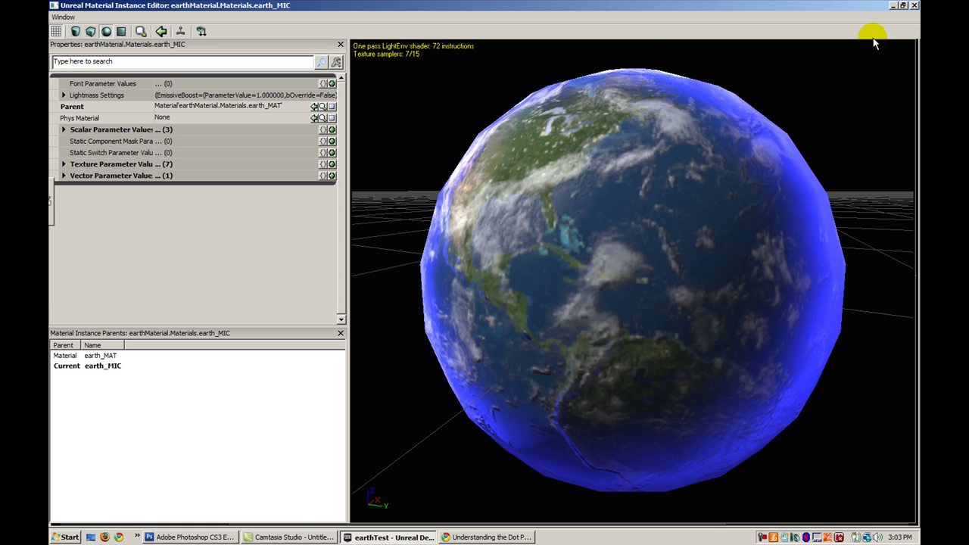
Close the earth_MIC material instance editor and the Content Browser to return to the earthTest level
drag(873, 41, 833, 82)
click(914, 6)
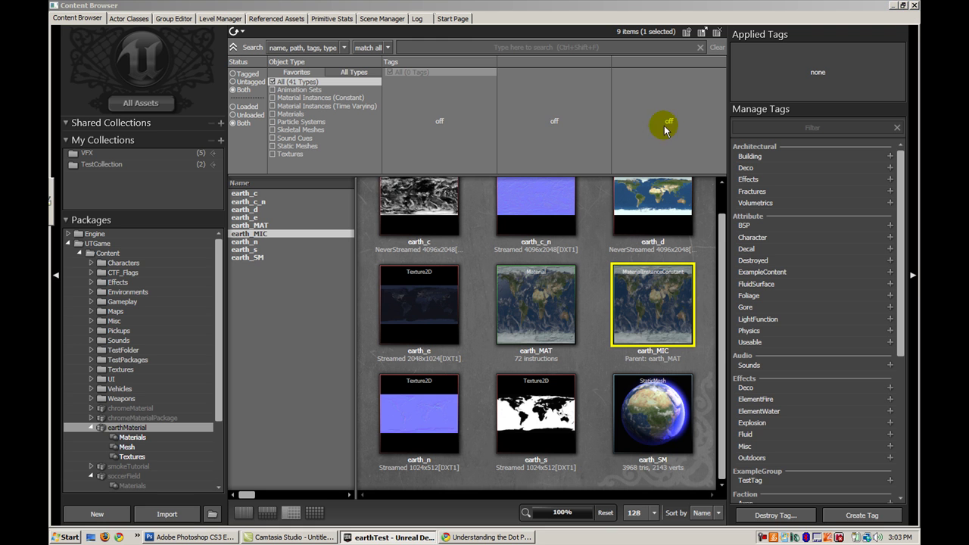
click(914, 6)
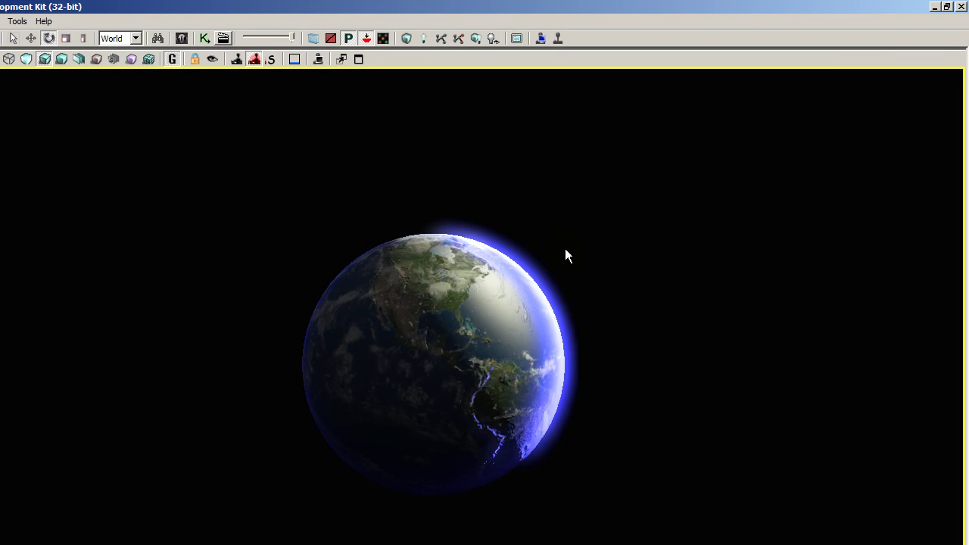
Select the directional light beside the earth and rotate it about -62° to shift the lighting across the globe
right_drag(597, 199, 564, 213)
right_drag(569, 267, 633, 258)
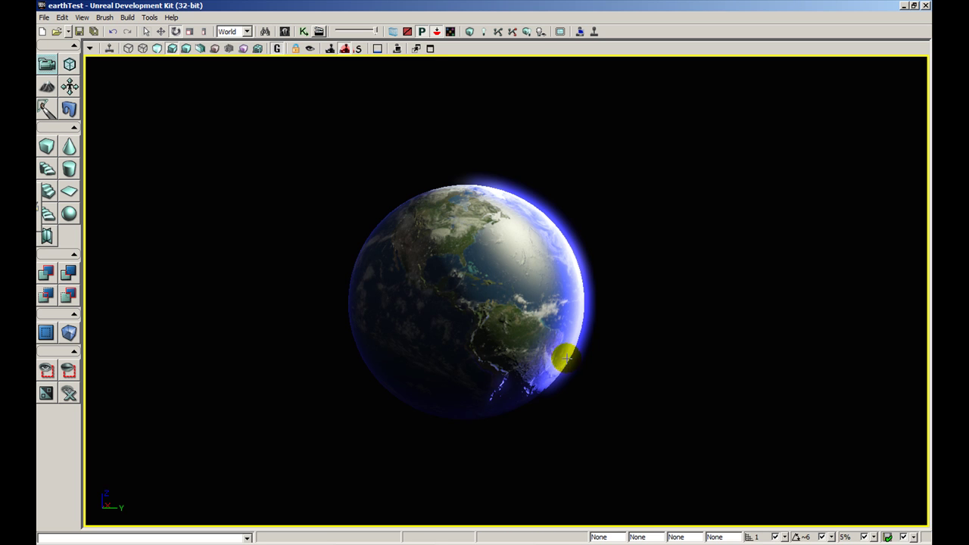
drag(593, 259, 629, 258)
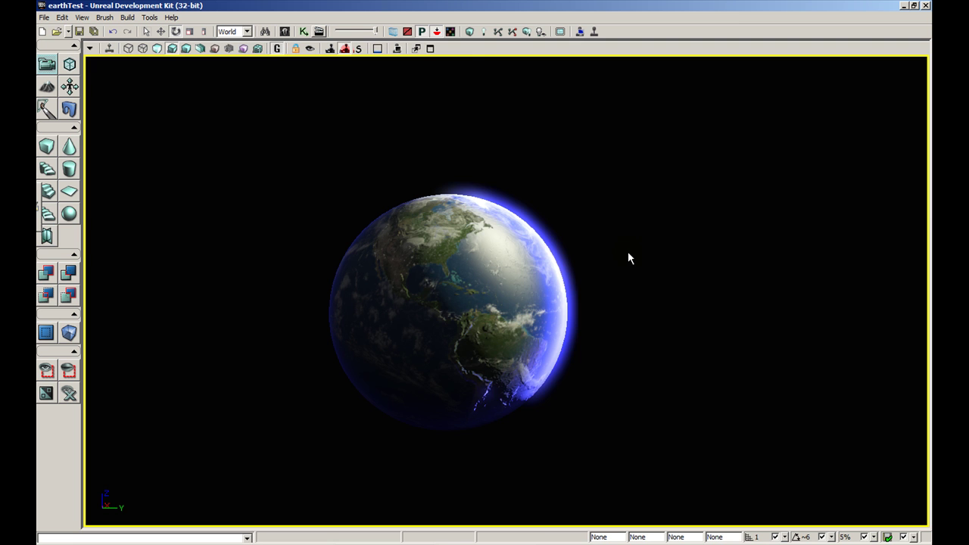
key(g)
click(754, 221)
key(g)
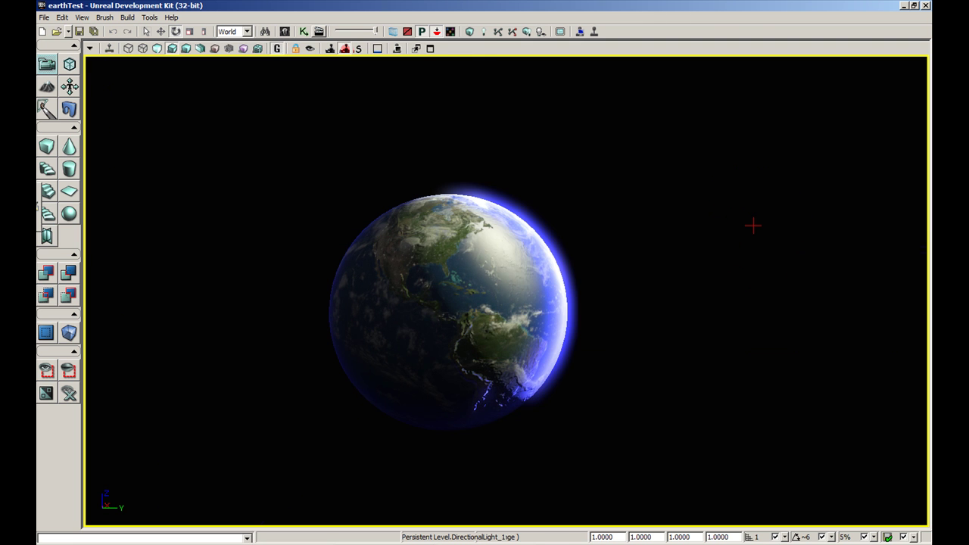
mouse_move(753, 226)
ctrl+mouse_down()
mouse_move(693, 226)
mouse_move(754, 225)
ctrl+mouse_up()
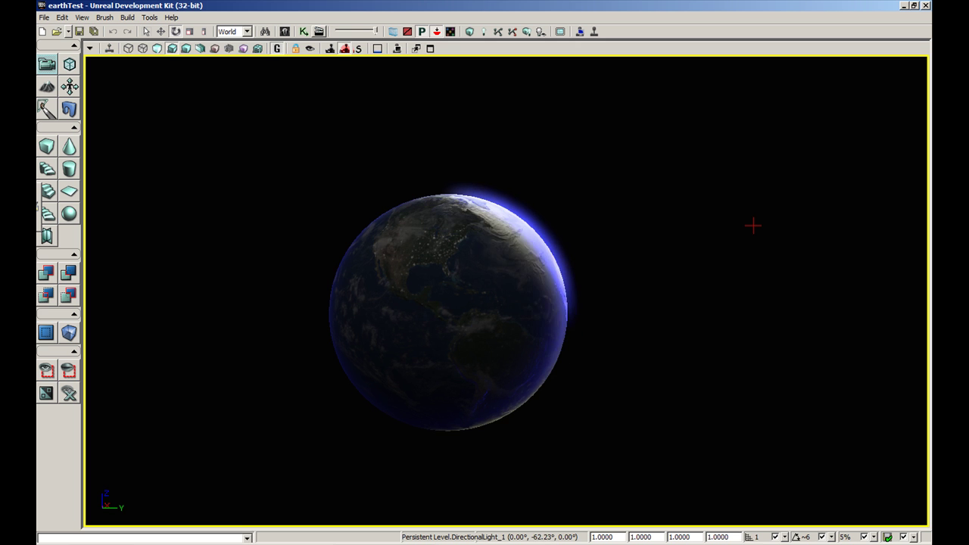